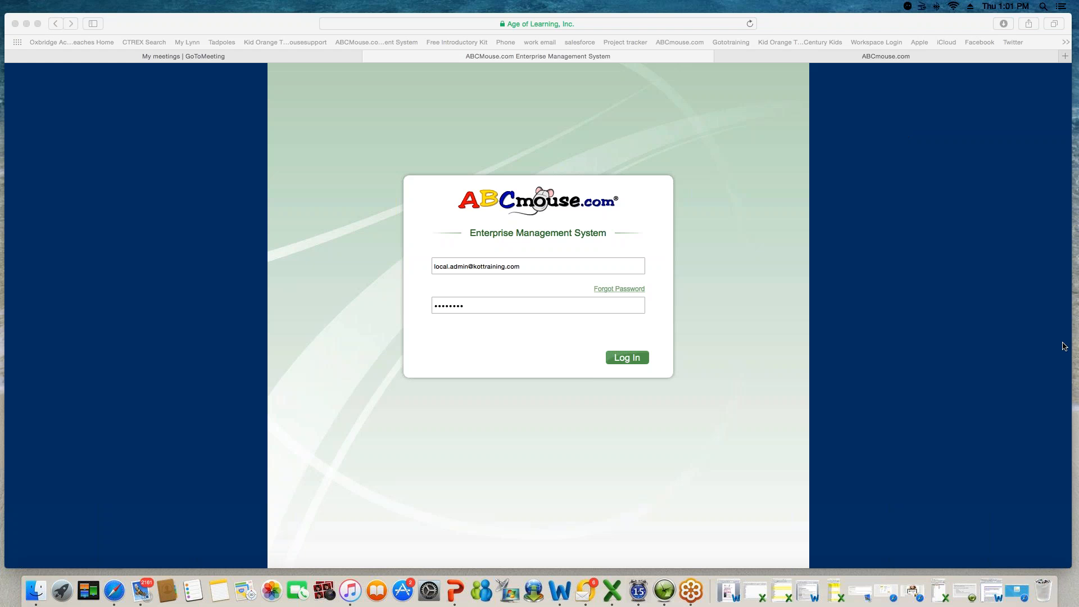
- Bring Safari forward and log in to the administrator account using the pre-filled credentials
click(826, 230)
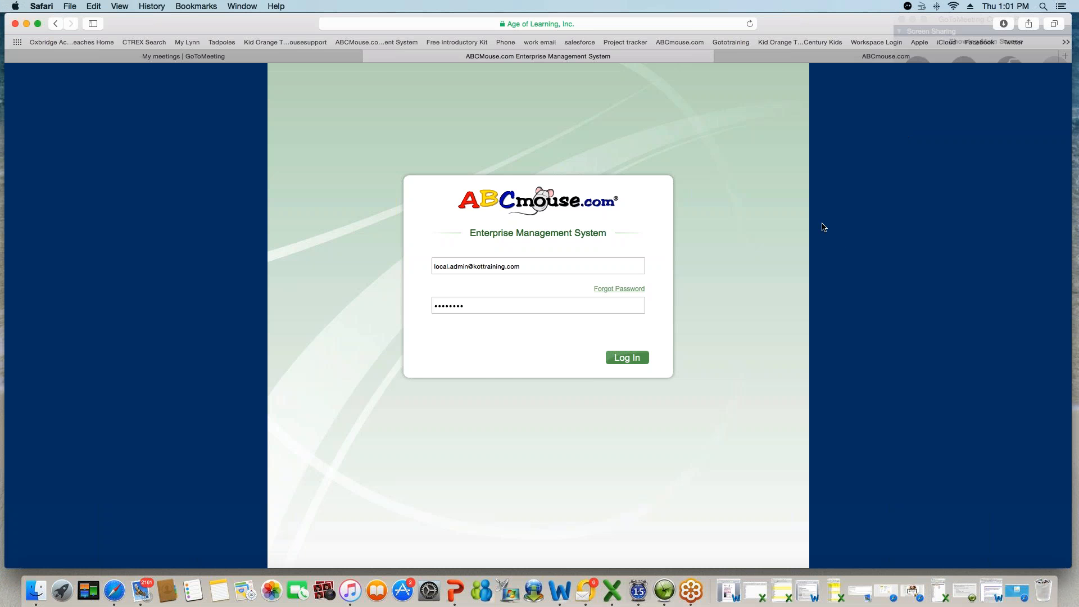
click(607, 24)
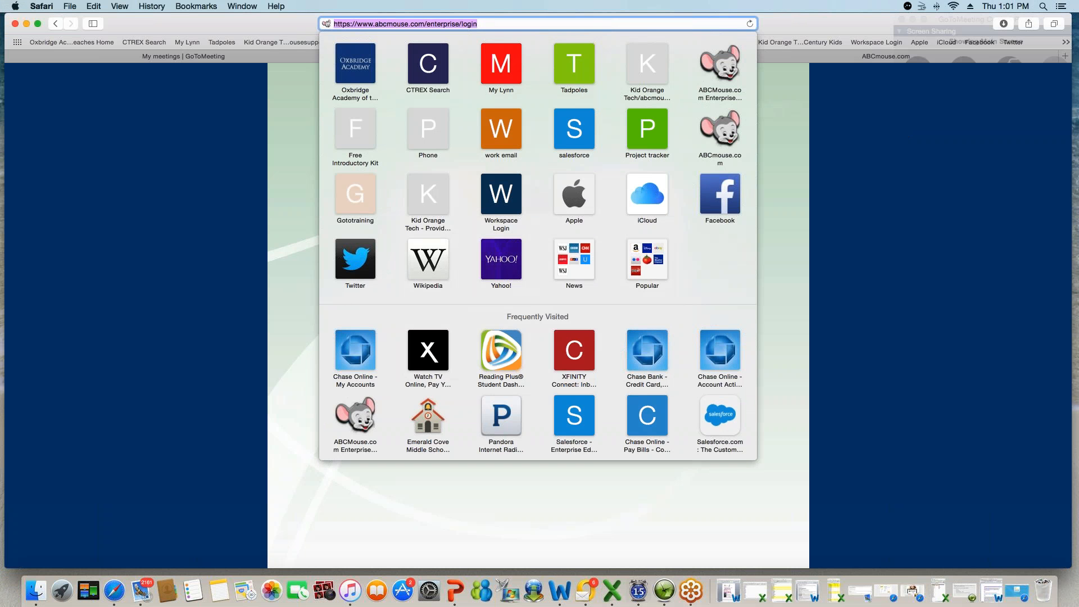
click(800, 139)
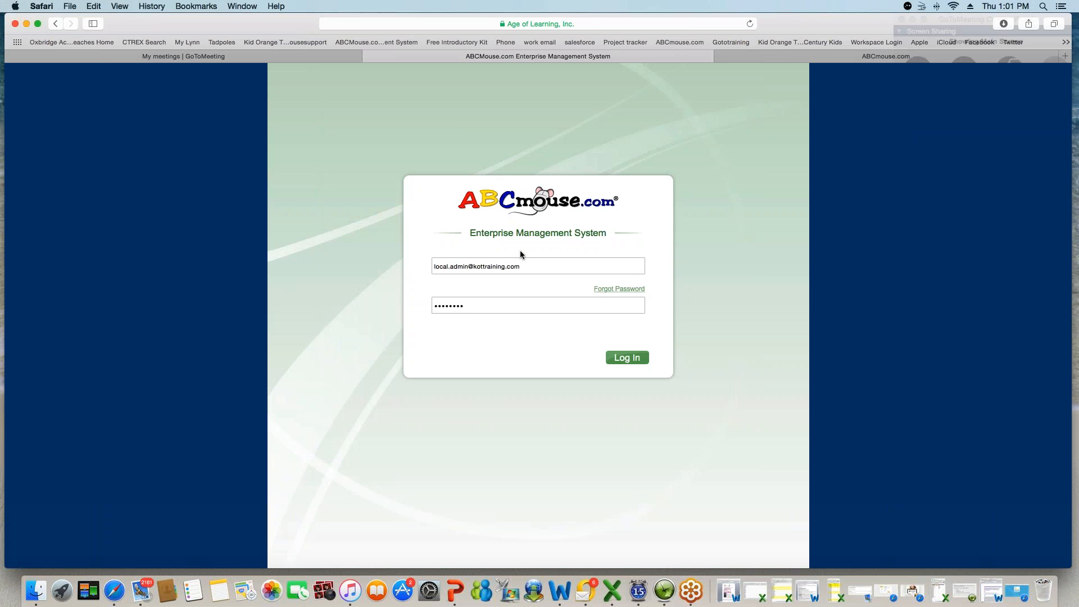
click(637, 358)
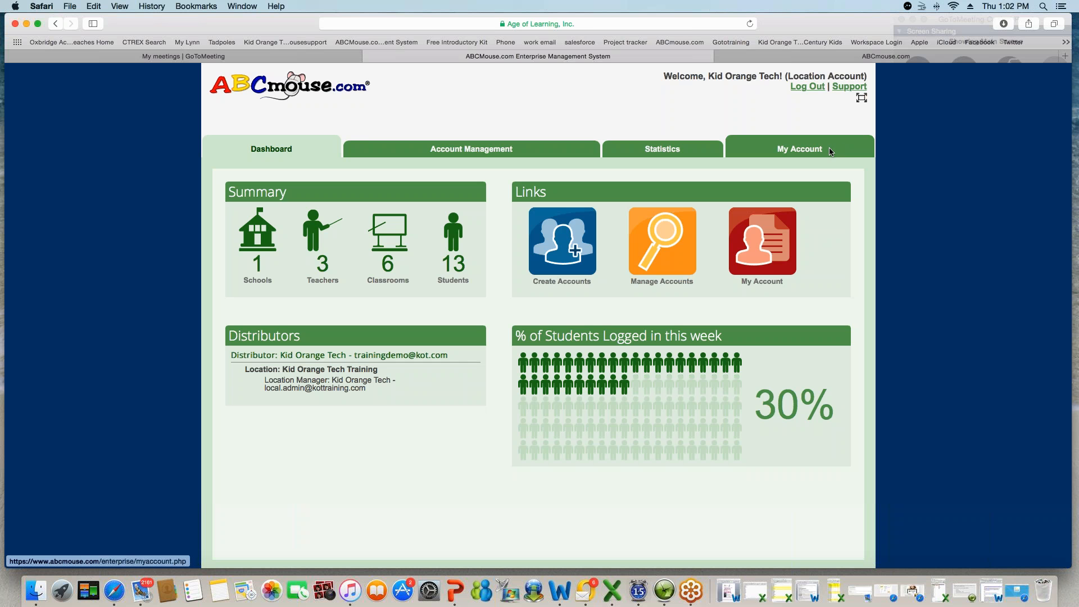
- Open the My Account details page for the logged-in location account
click(754, 249)
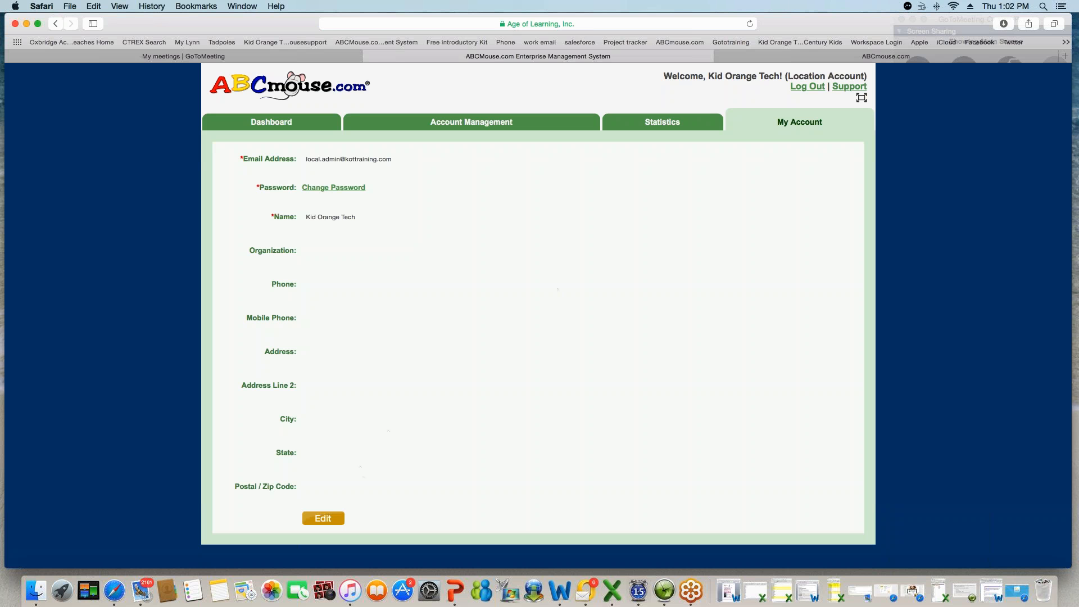
- Save the account details unchanged, confirm the update, and return to the Dashboard
click(327, 518)
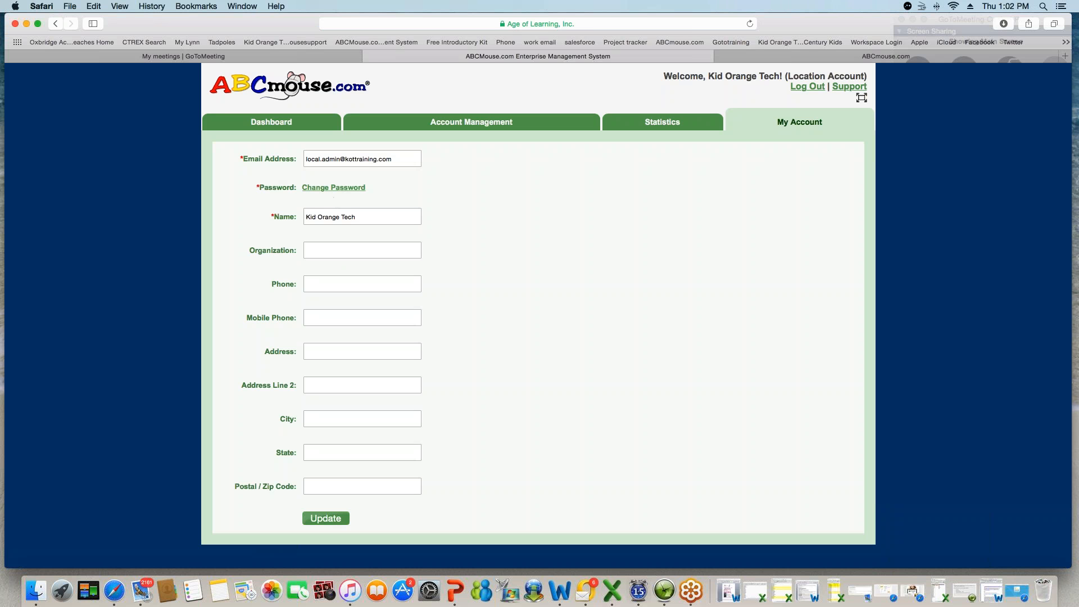
click(326, 519)
click(531, 278)
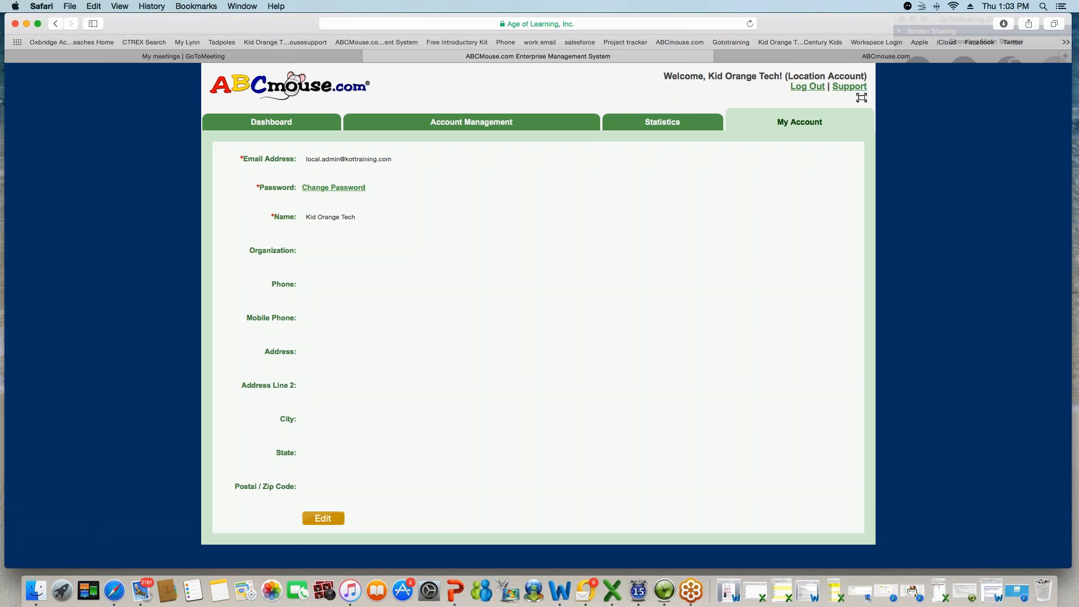
click(292, 127)
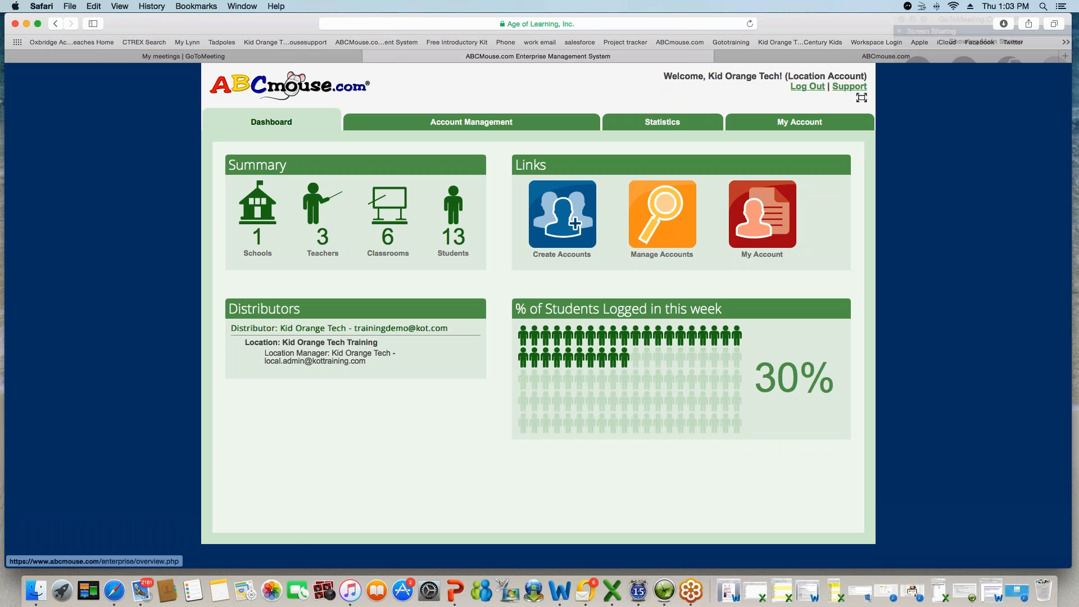
- Create a Teacher account with the teacher's name, a password and e-mail, skipping the invitation letter
click(577, 220)
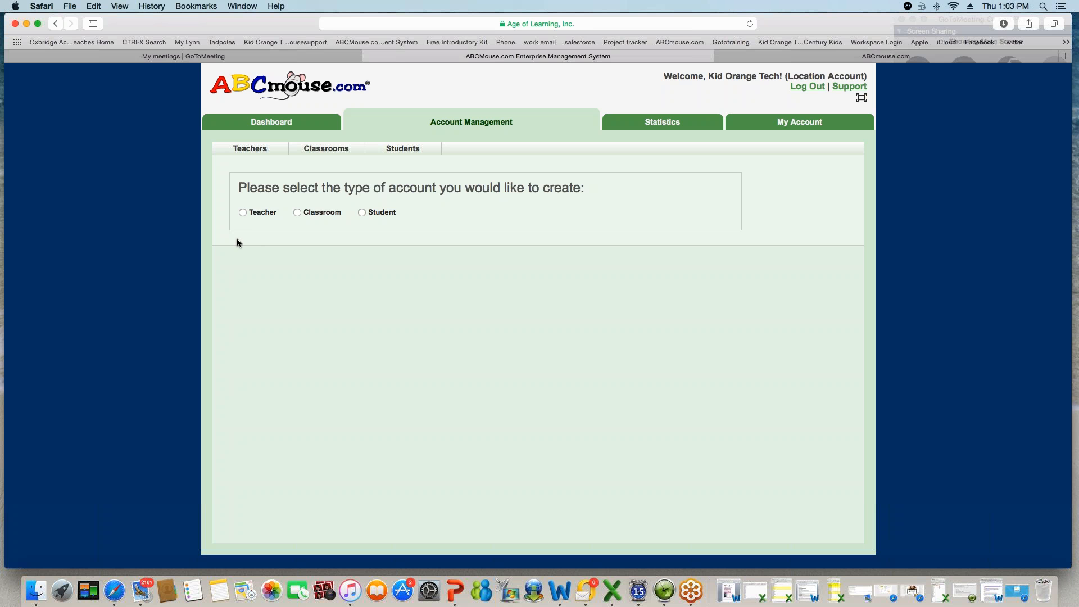
click(242, 212)
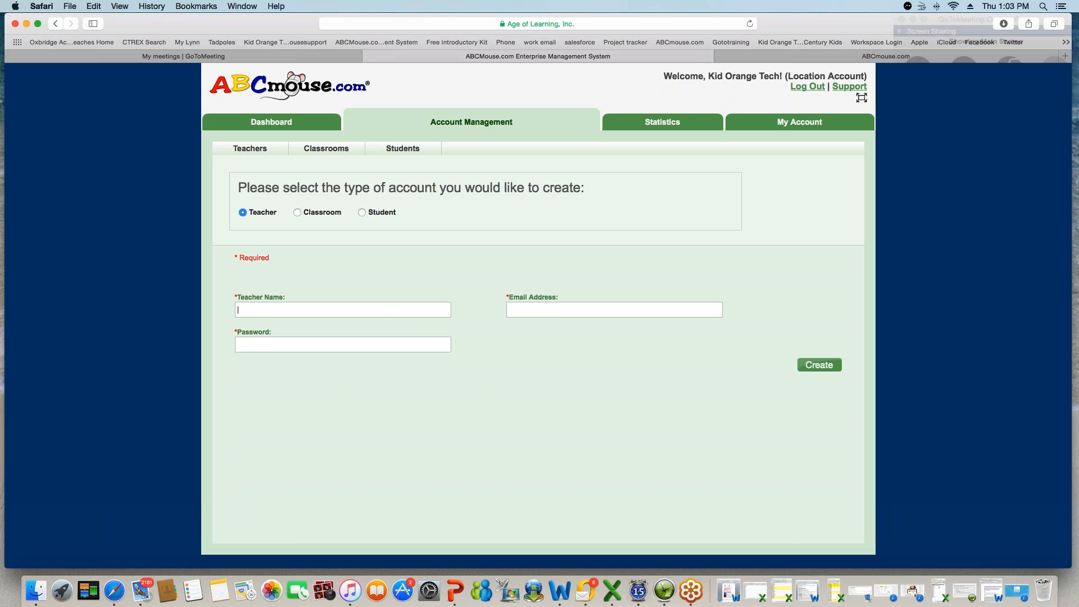
text(Ms. Ryan)
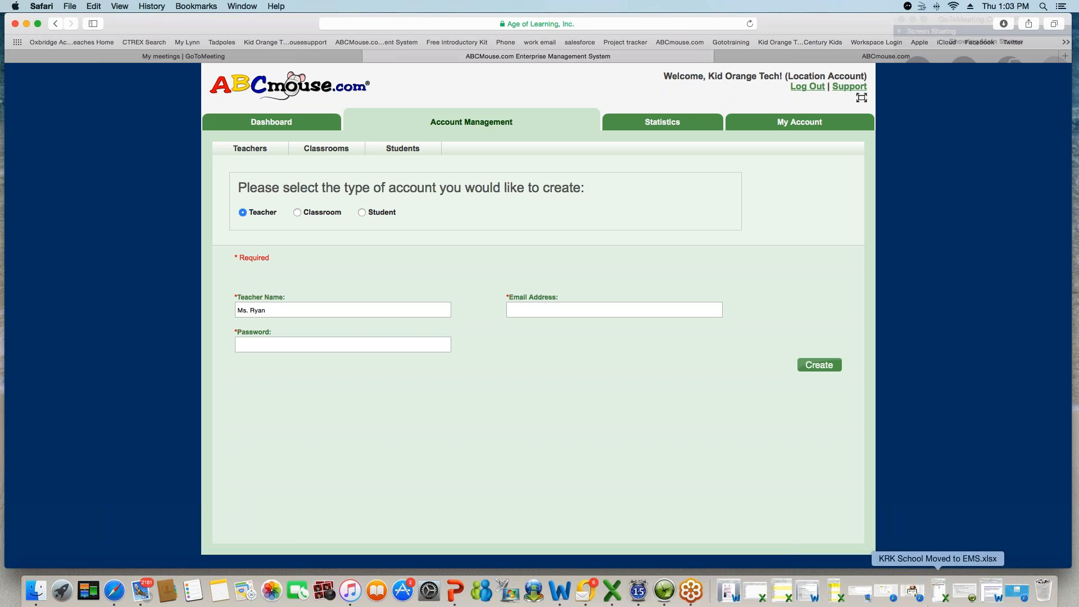
click(394, 345)
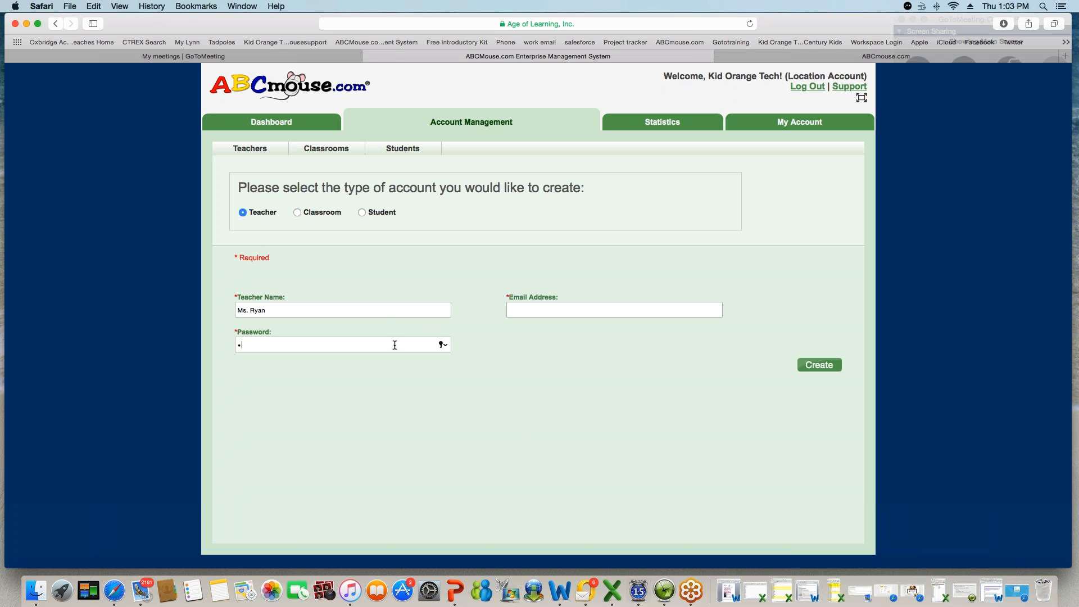
text(•••••••)
click(525, 310)
click(828, 368)
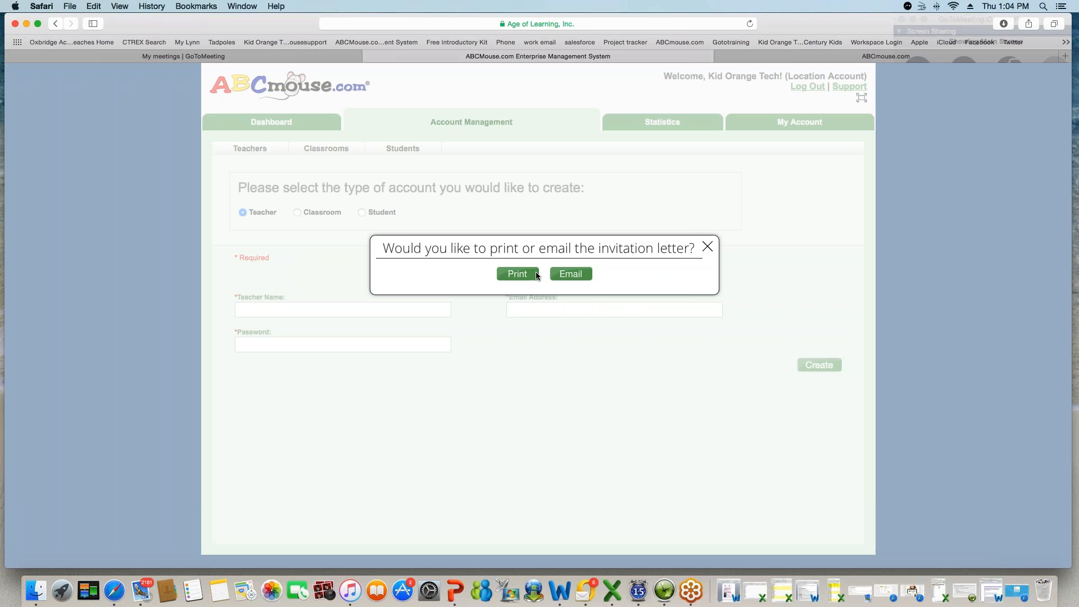
click(708, 247)
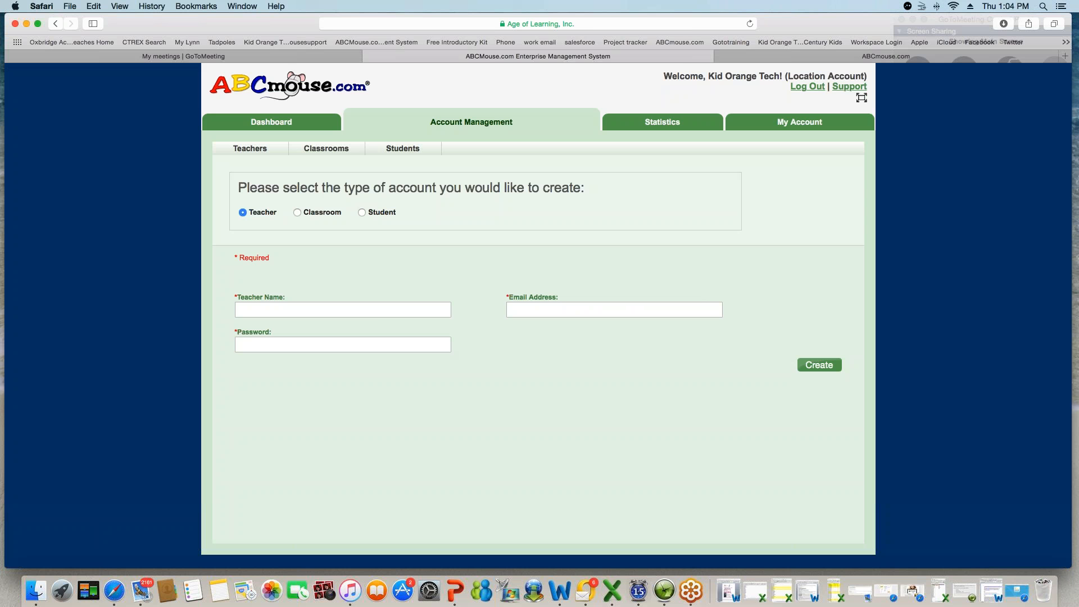
- Create a classroom for the new teacher, named after that teacher, then bring up the Student form
click(298, 213)
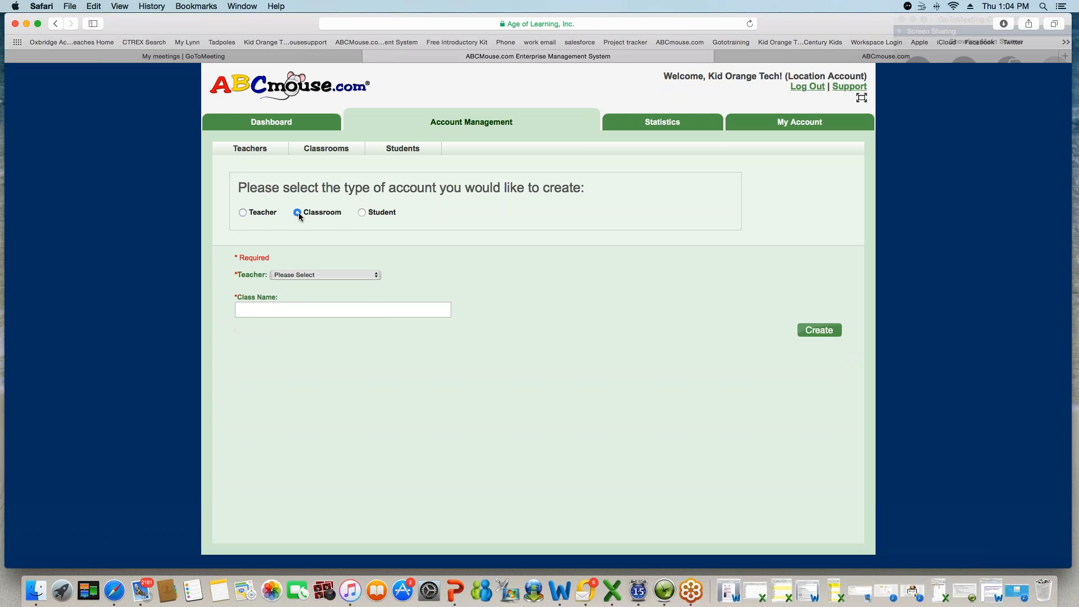
click(364, 275)
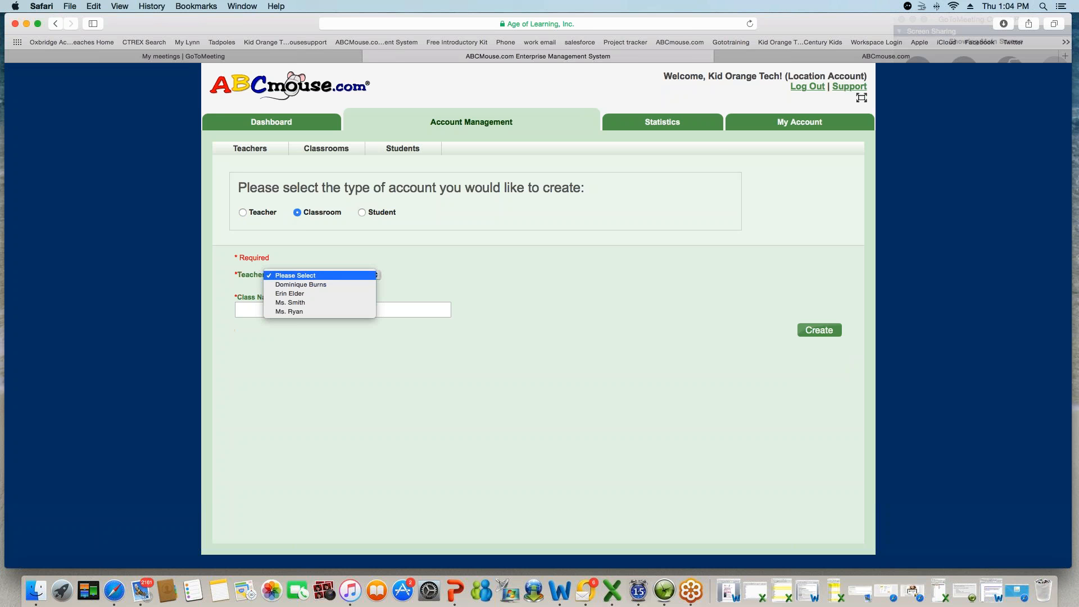
click(314, 311)
click(313, 311)
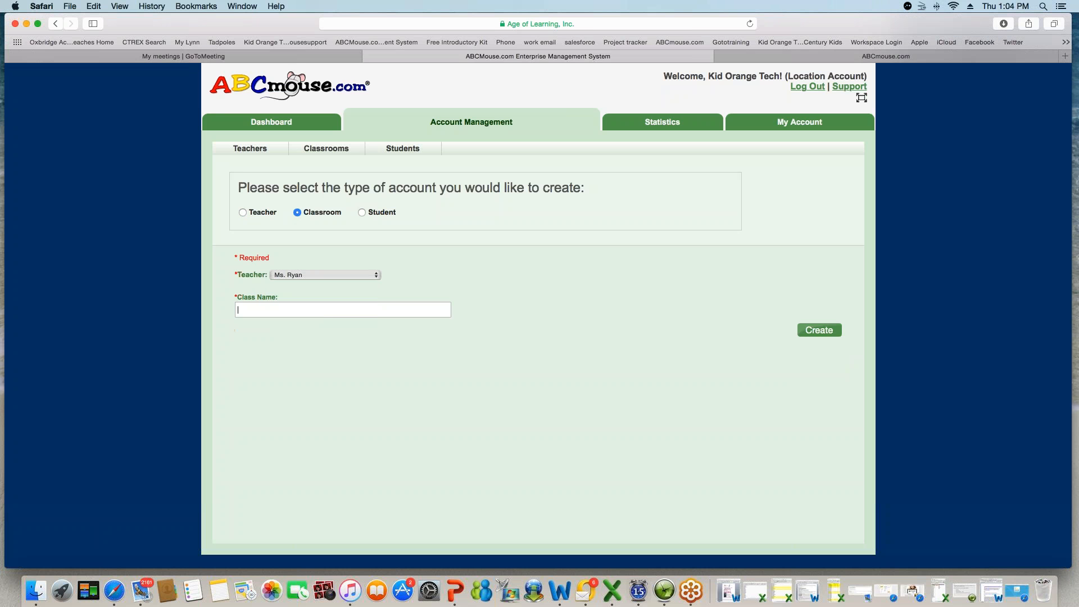
text(Ms. Ray)
key(BackSpace)
text(yan's Class)
click(819, 332)
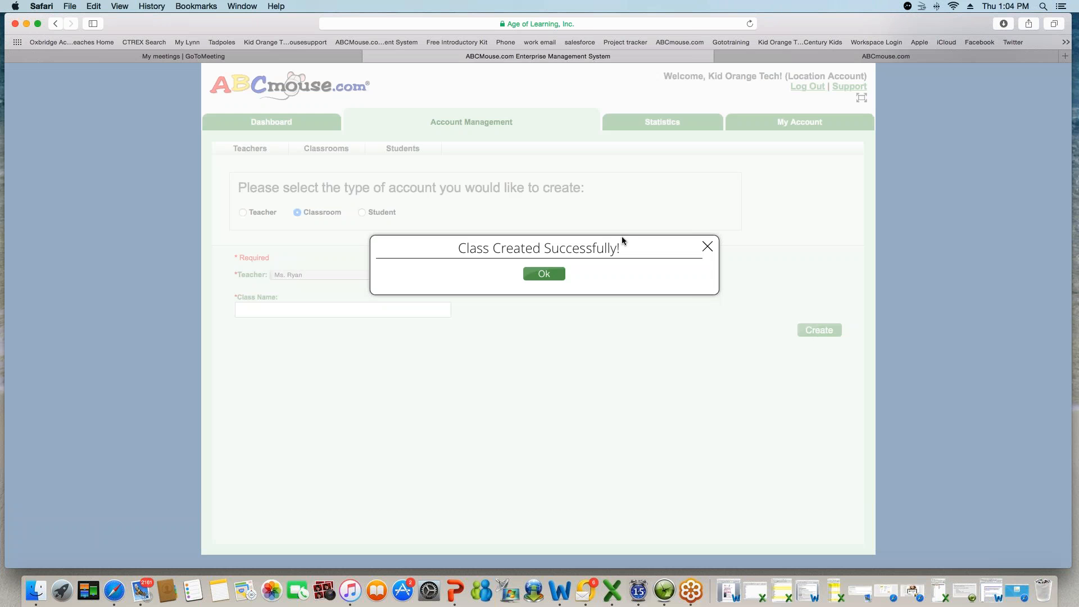
click(543, 274)
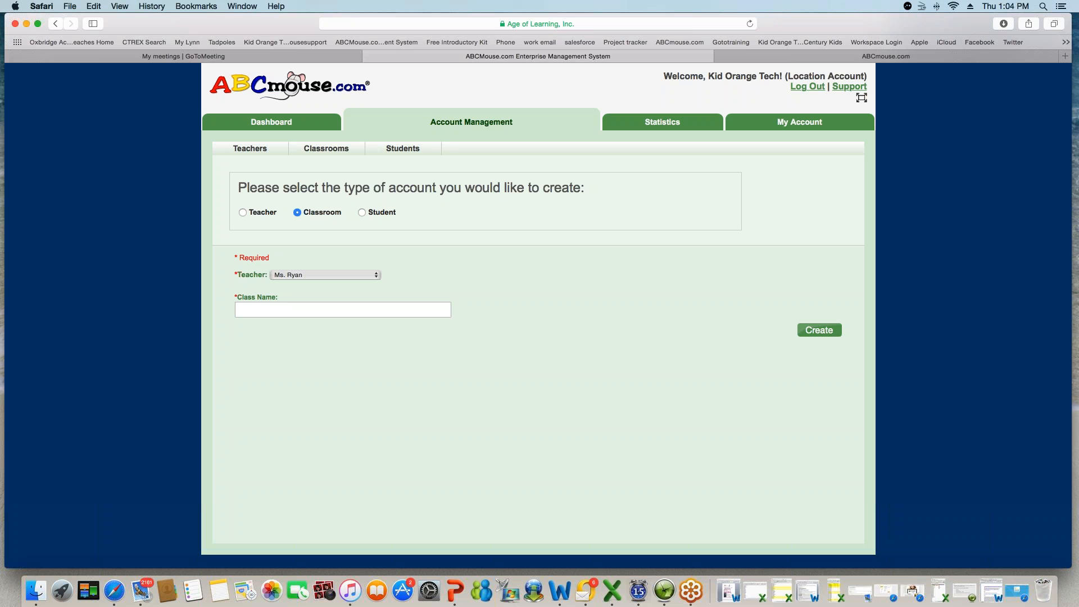
click(362, 213)
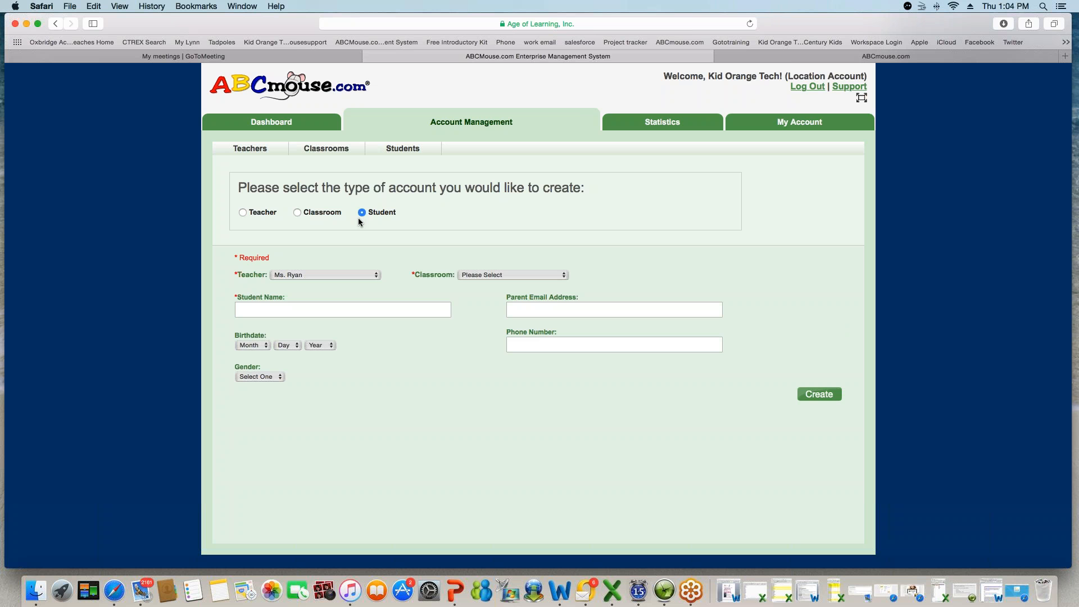
- Assign the student to the new teacher and their class, and enter the student's name
click(371, 275)
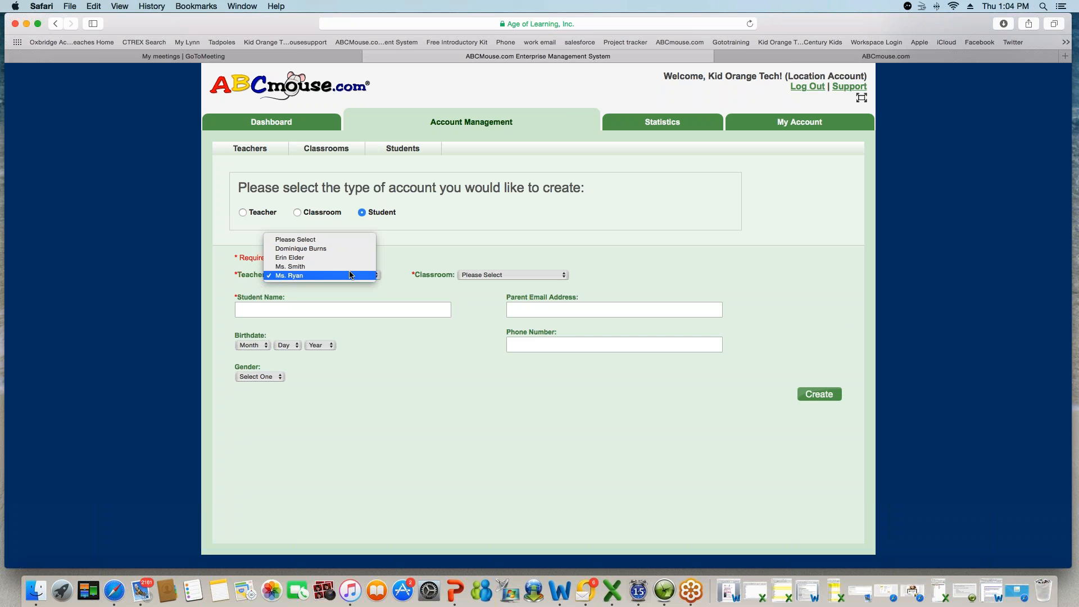
click(562, 278)
click(562, 278)
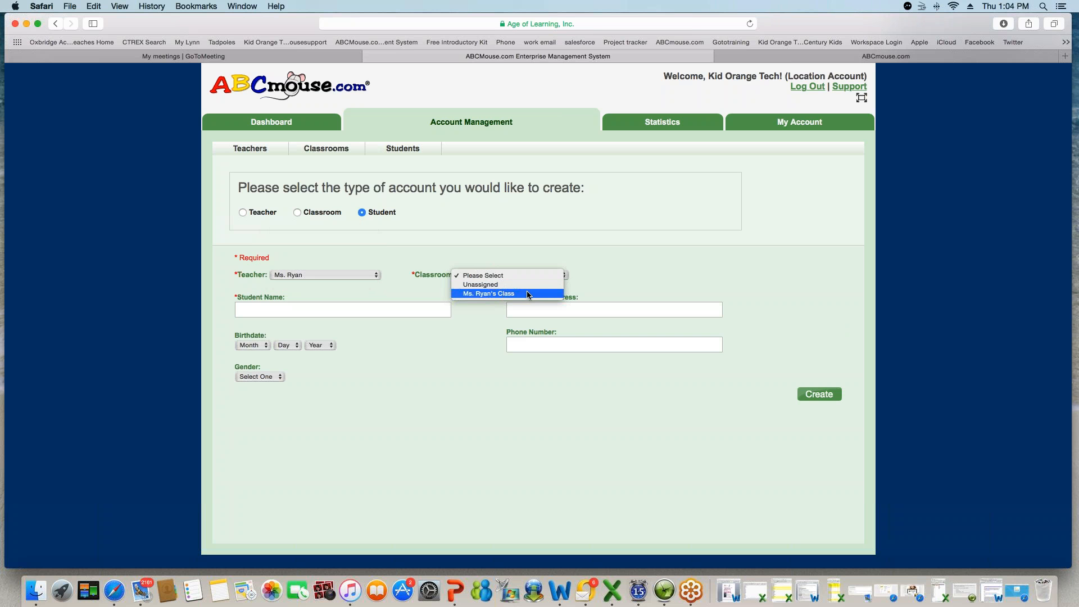
click(527, 295)
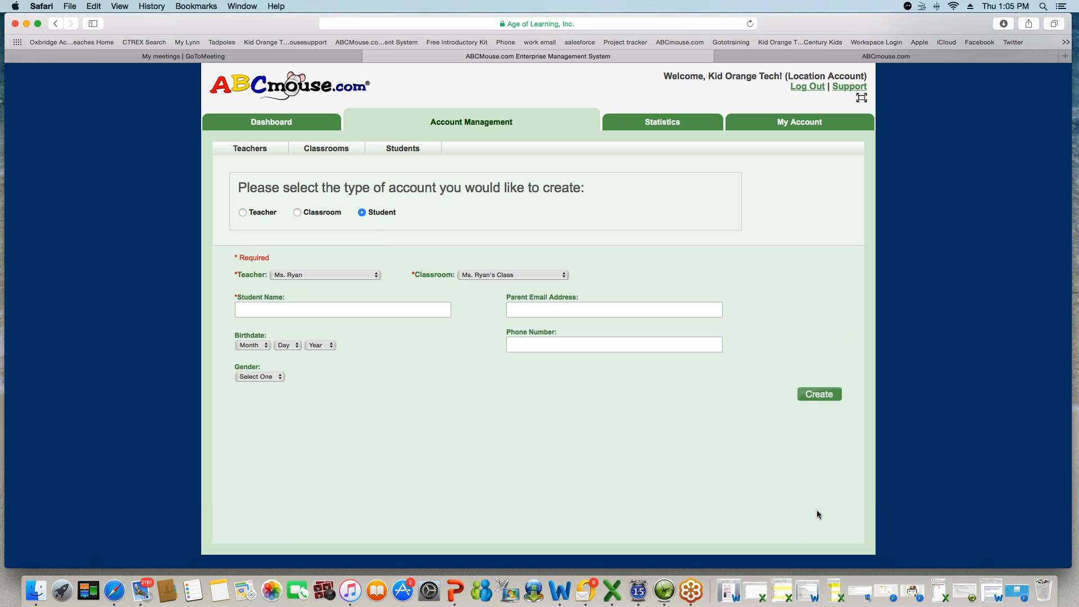
- Set birth date Feb 4, 2010 and gender Female, then create the student without an invitation letter
click(256, 345)
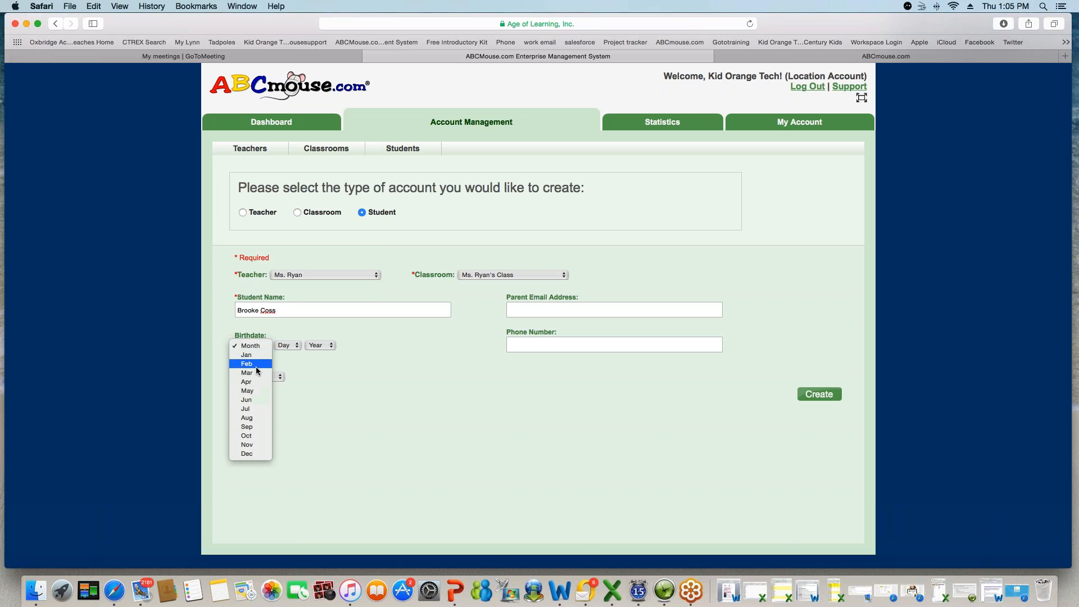
click(256, 364)
click(287, 345)
click(287, 381)
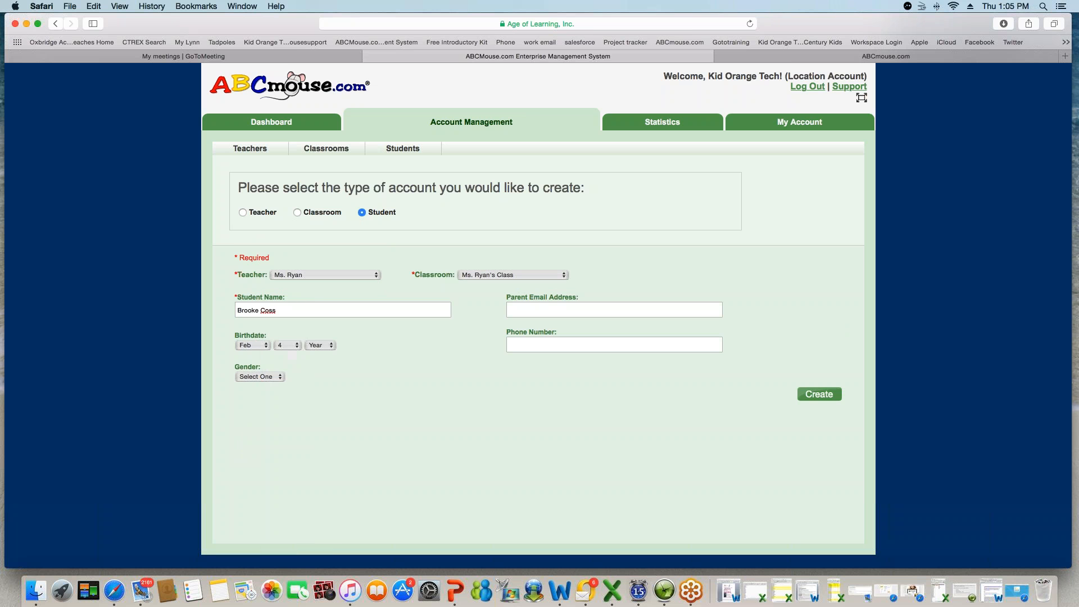
click(321, 345)
click(321, 383)
click(259, 377)
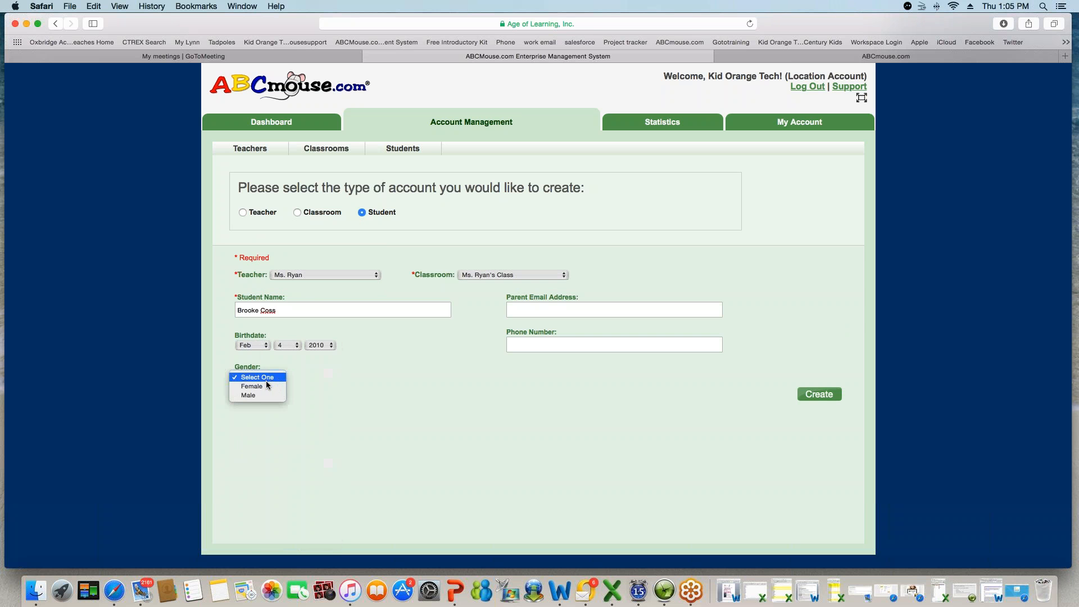
click(266, 387)
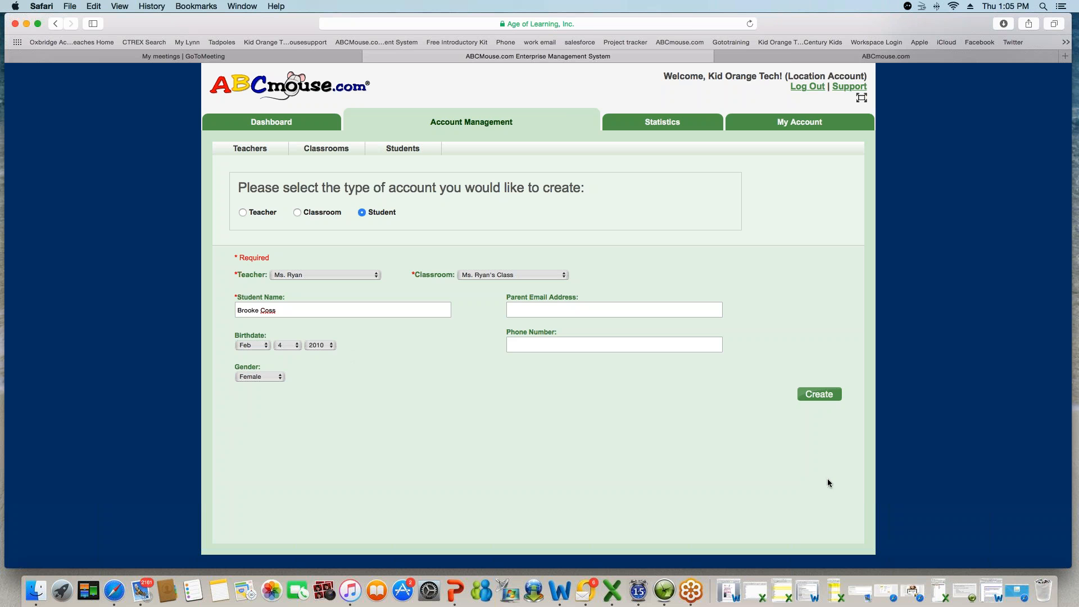
click(821, 396)
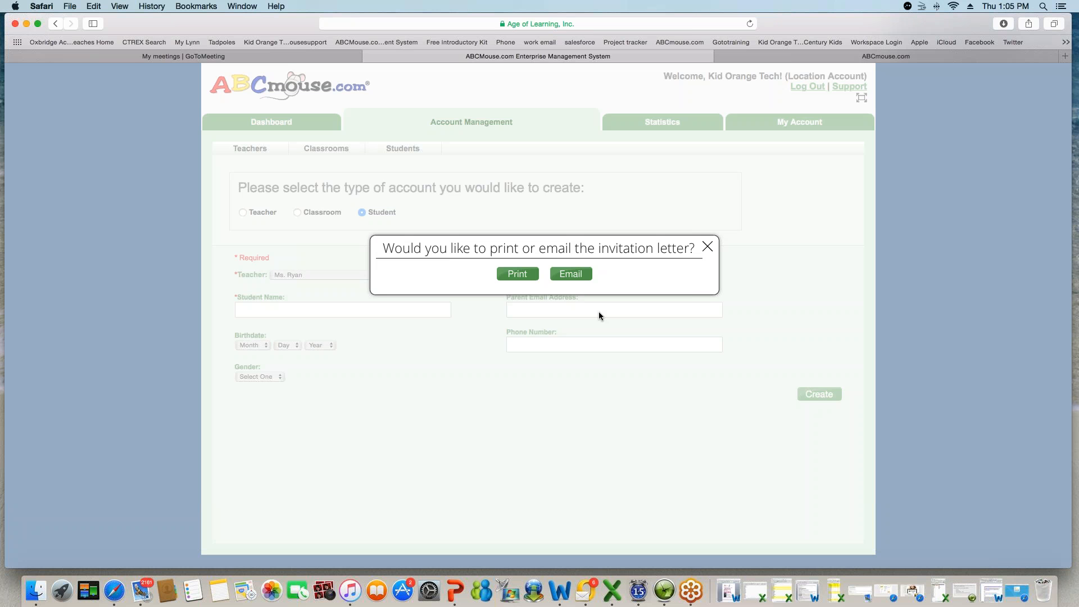
click(707, 248)
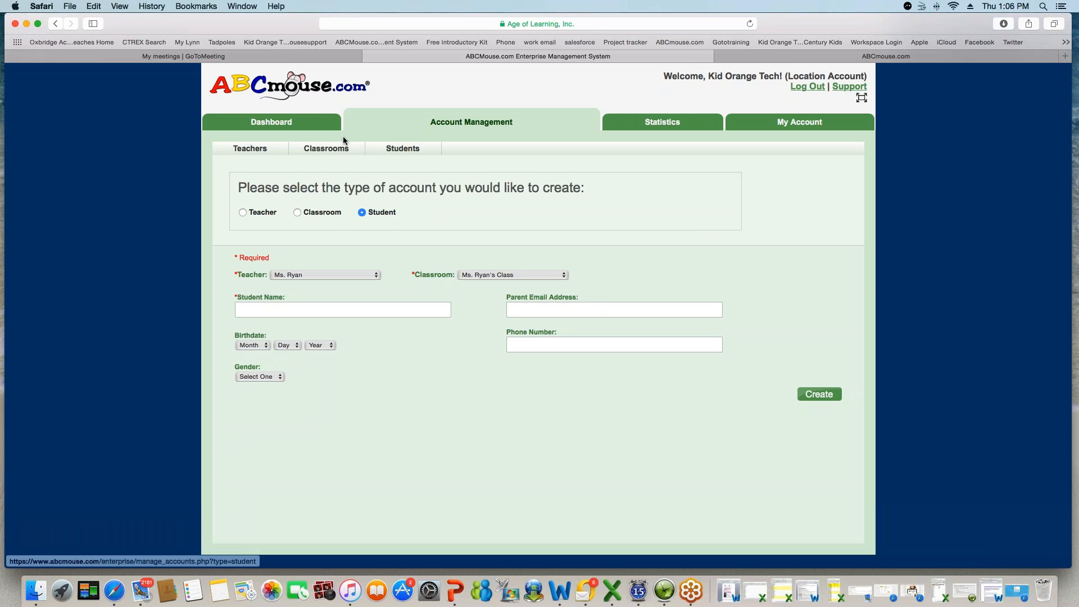
- Return to the Dashboard, decline Safari's password saving, and open teacher account management
click(290, 120)
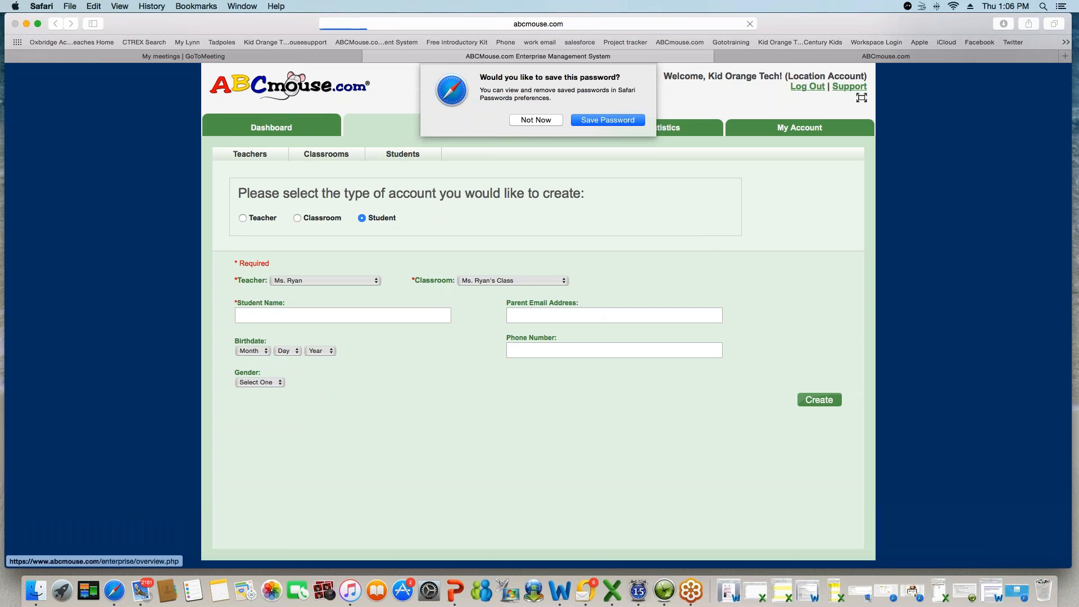
click(535, 121)
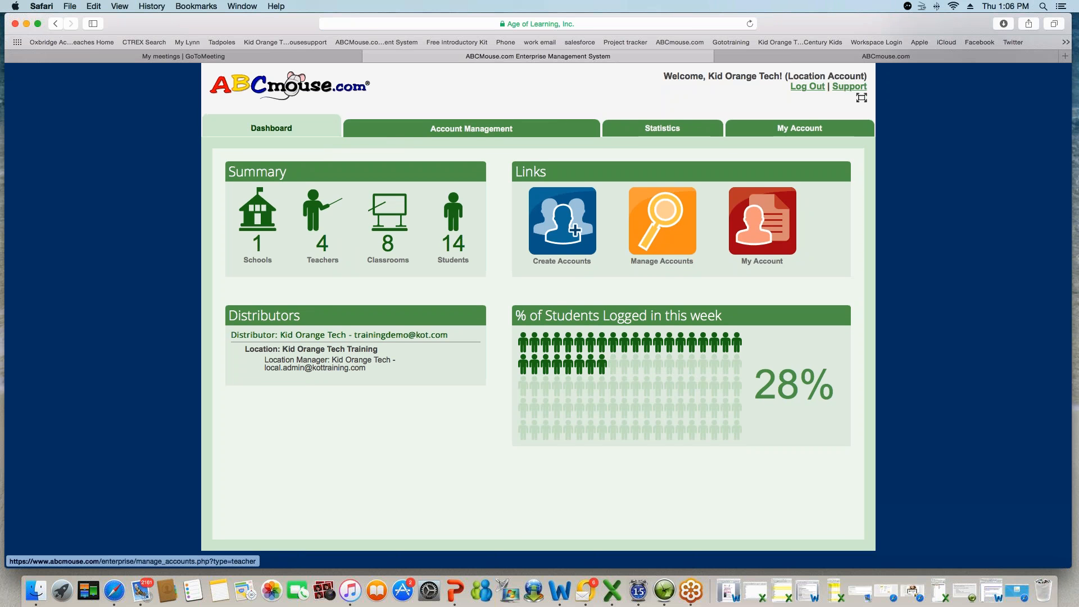
click(659, 220)
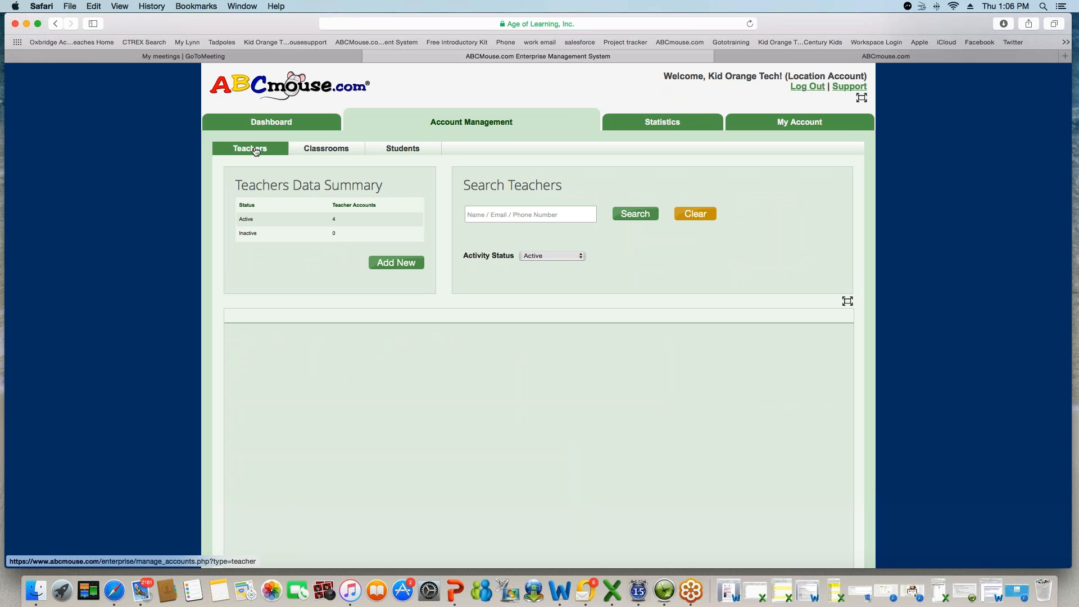
- Search to list the four active teachers and open the second teacher's Account Overview
click(635, 213)
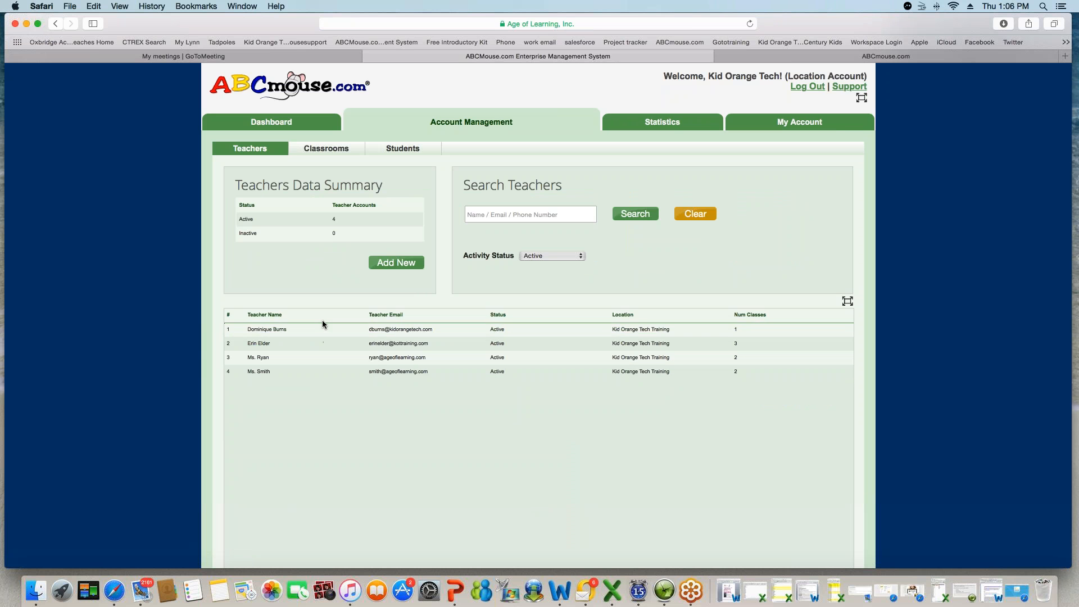
click(290, 342)
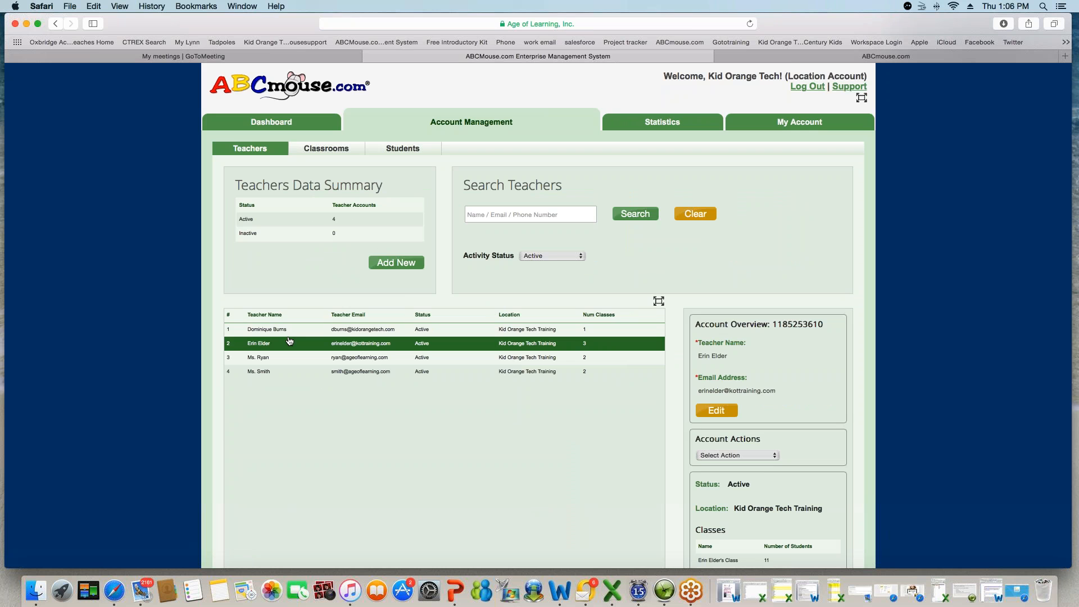
scroll(788, 369, down, 3)
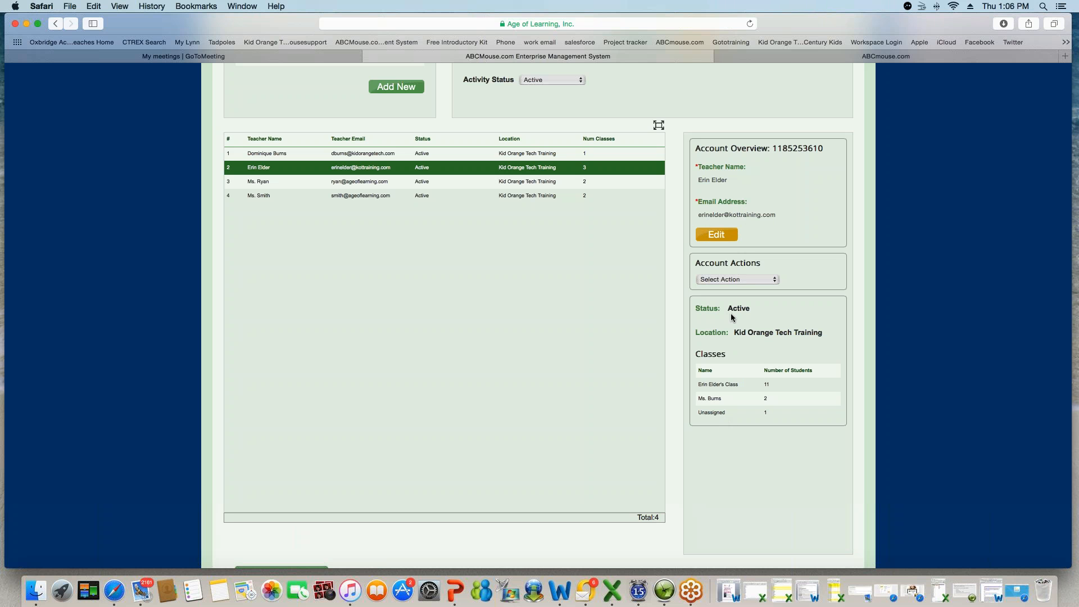
- Try the Change Account Status action, then link the teacher to Kid Orange Tech Training
click(767, 280)
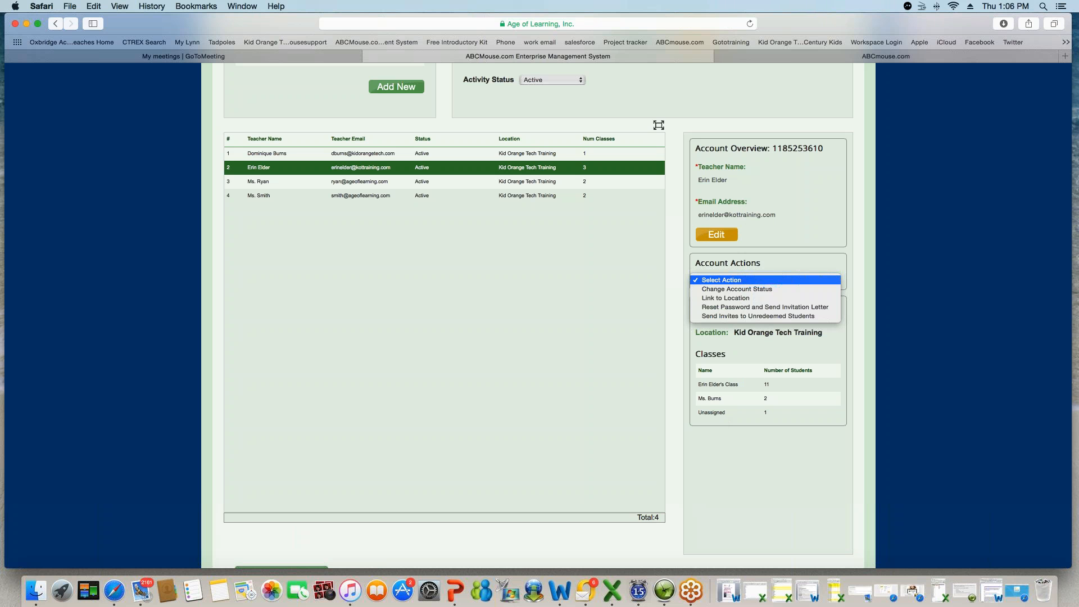
click(760, 289)
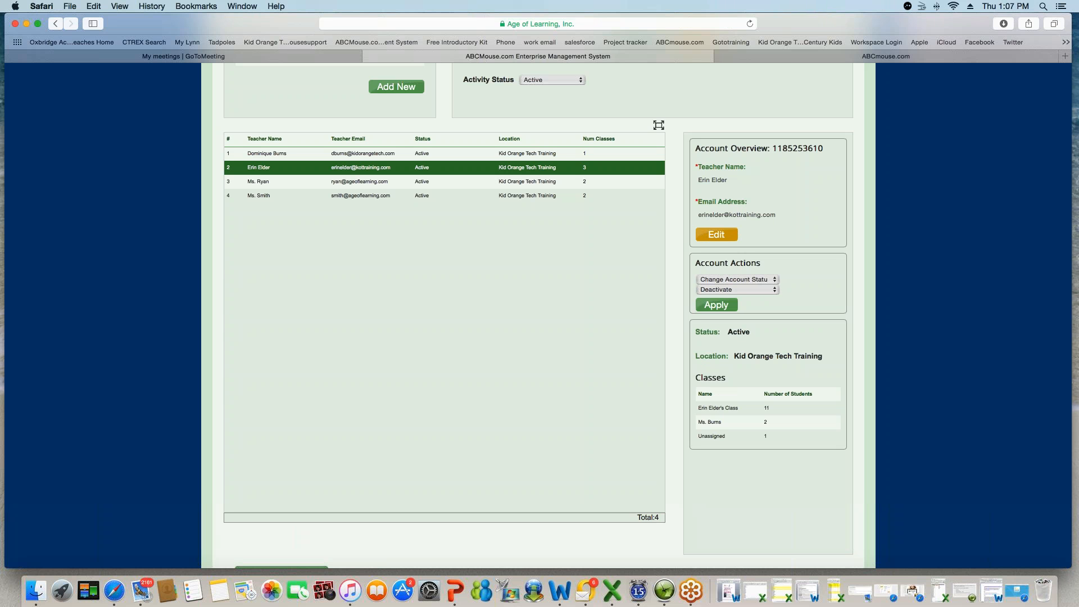
click(776, 280)
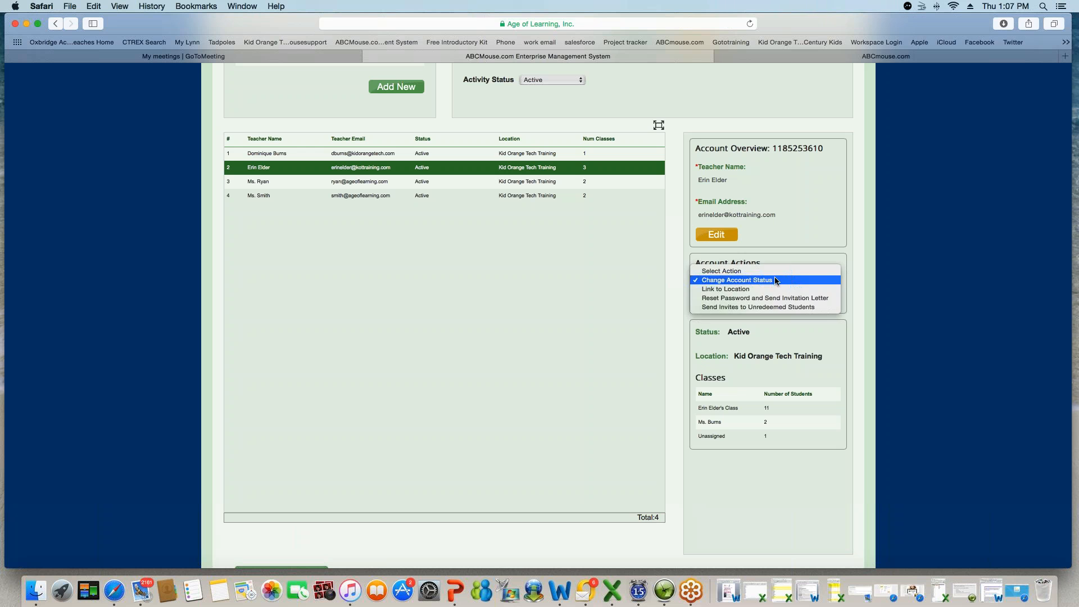
click(753, 289)
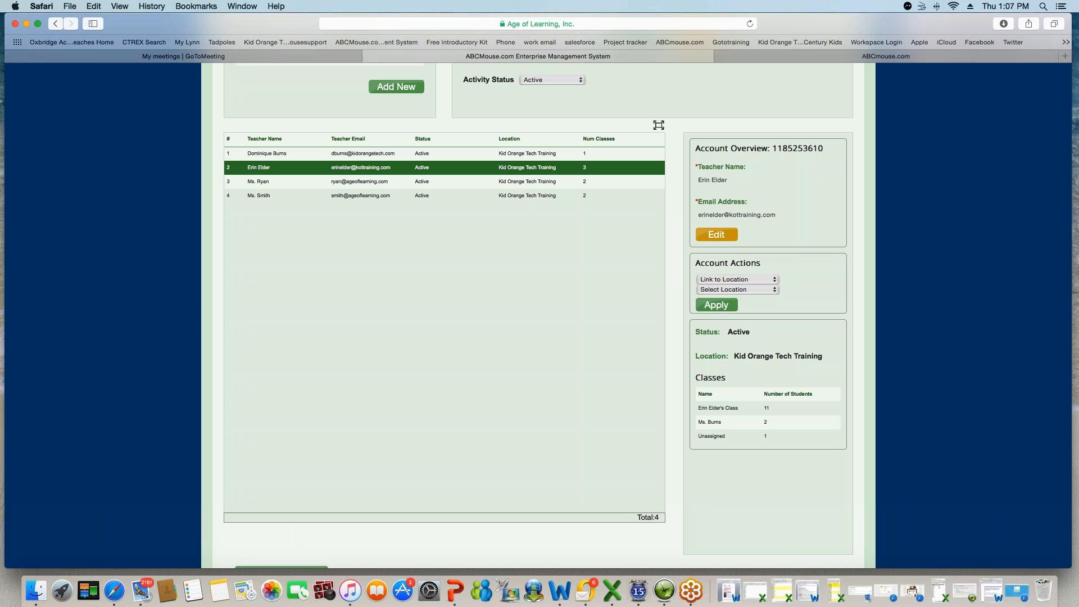
click(757, 294)
click(757, 299)
- Apply Reset Password and Send Invitation Letter, closing the letter prompt
click(774, 281)
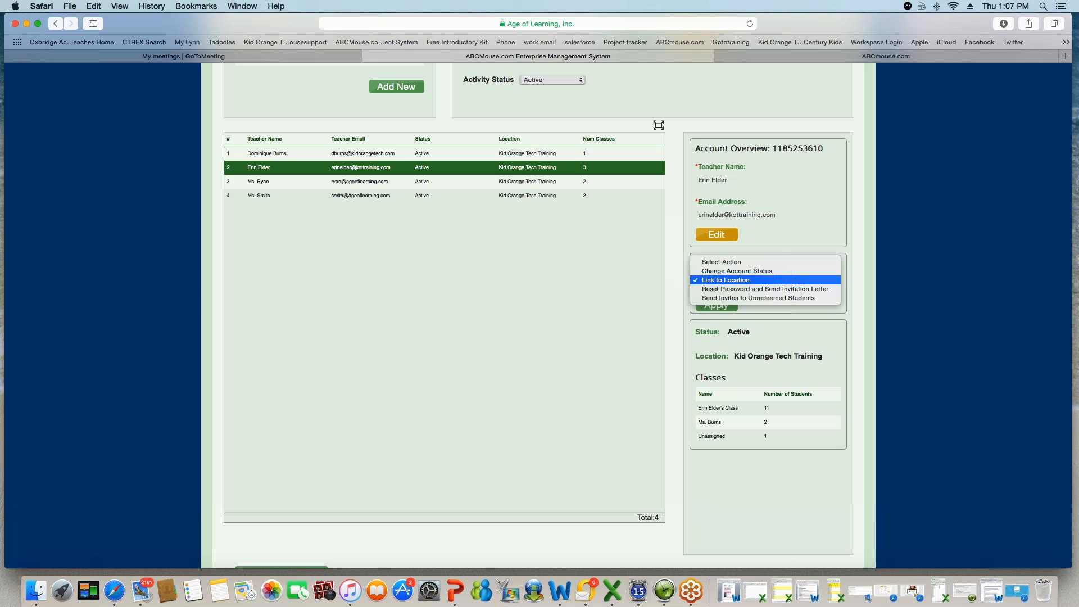
click(772, 290)
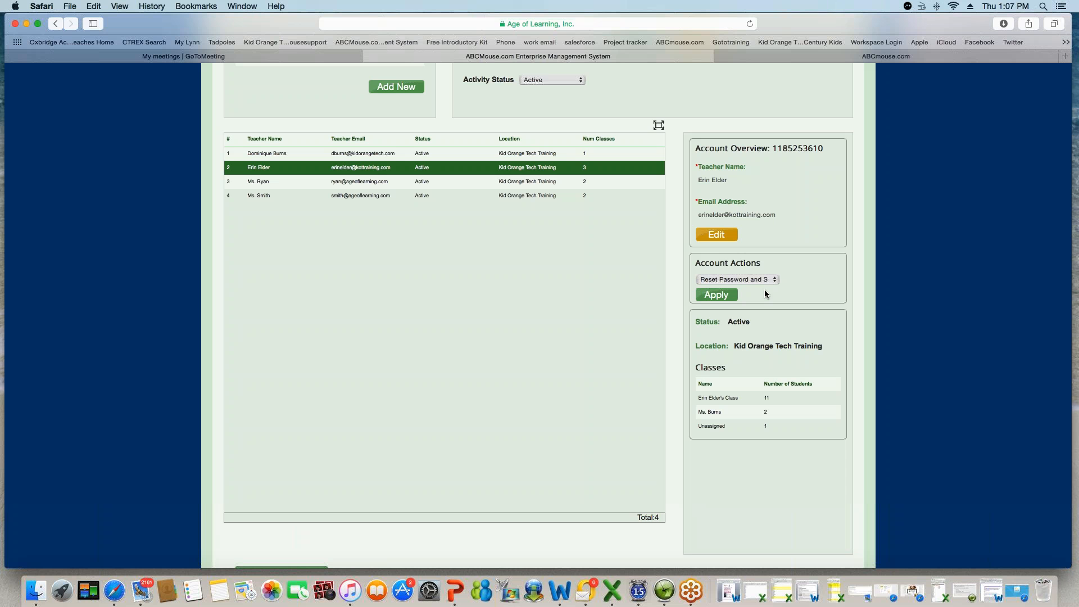
click(718, 294)
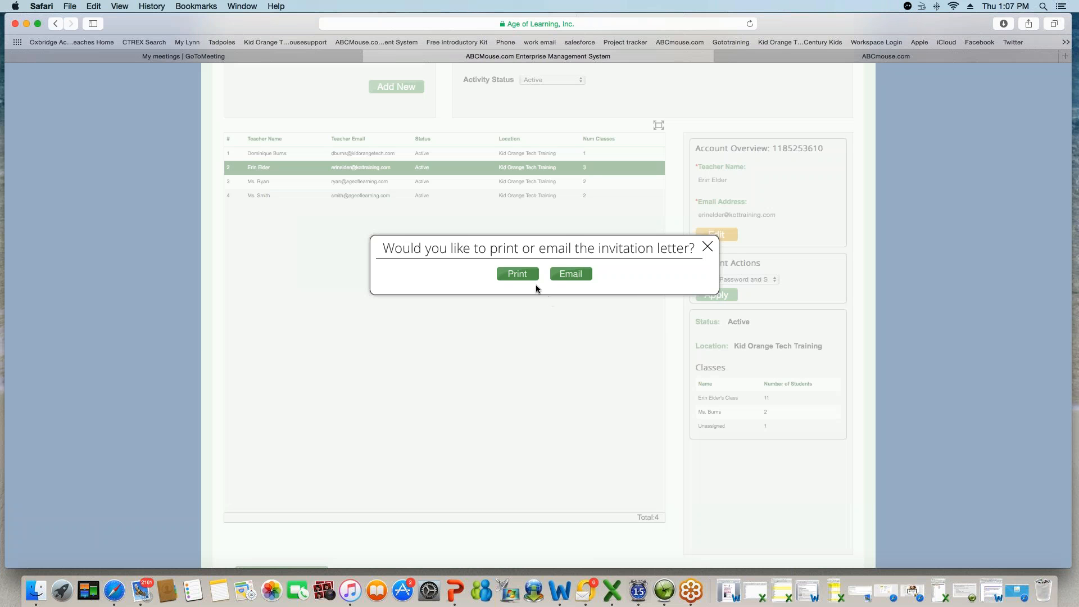
click(707, 246)
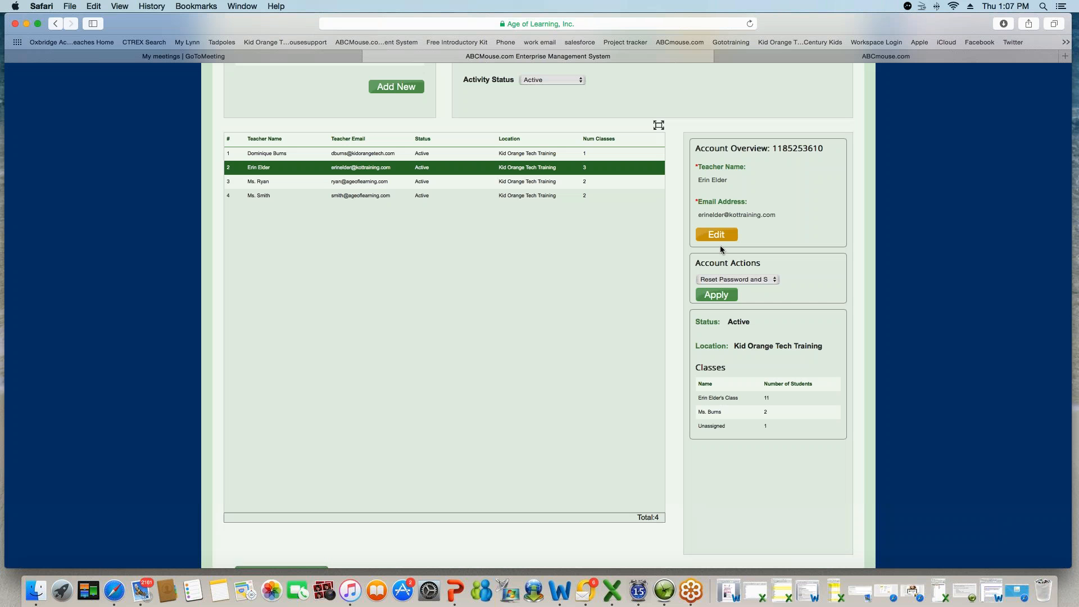
- Apply Send Invites to Unredeemed Students, closing the letter prompt
click(776, 280)
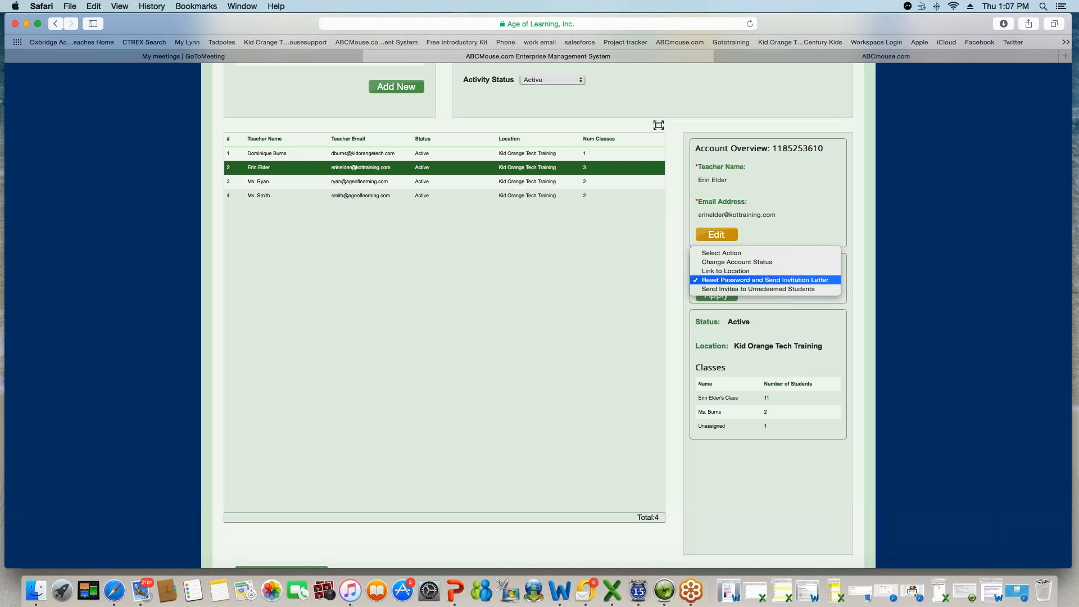
click(774, 288)
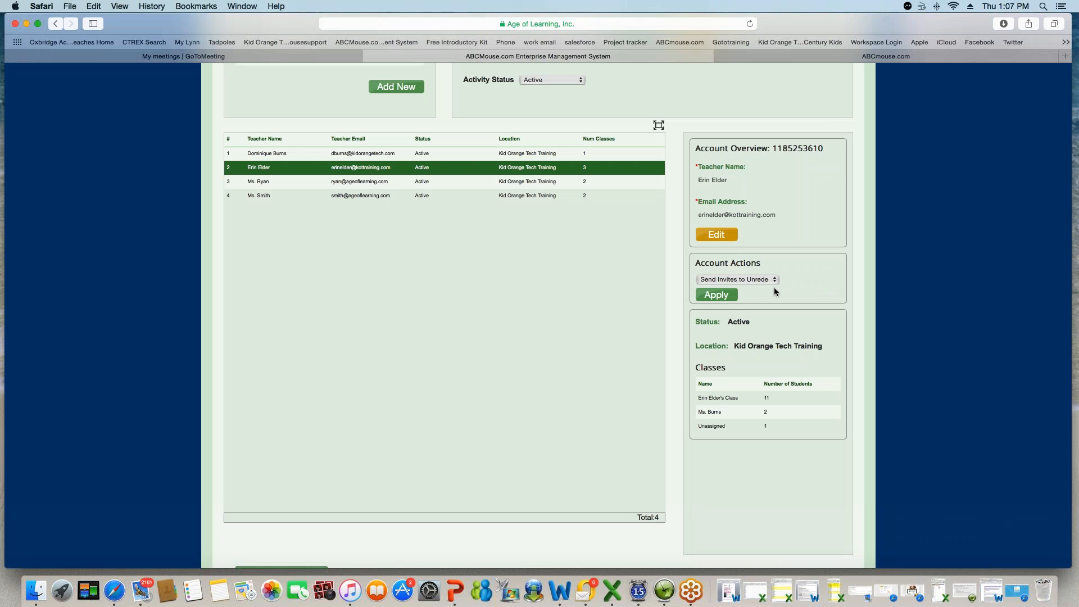
click(714, 296)
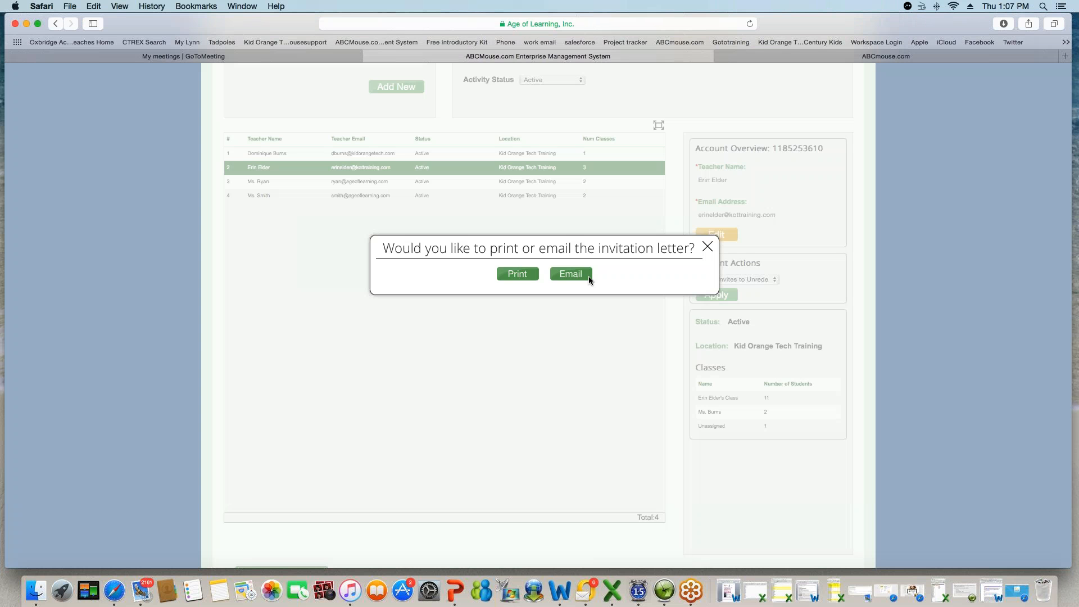
scroll(589, 276, down, 1)
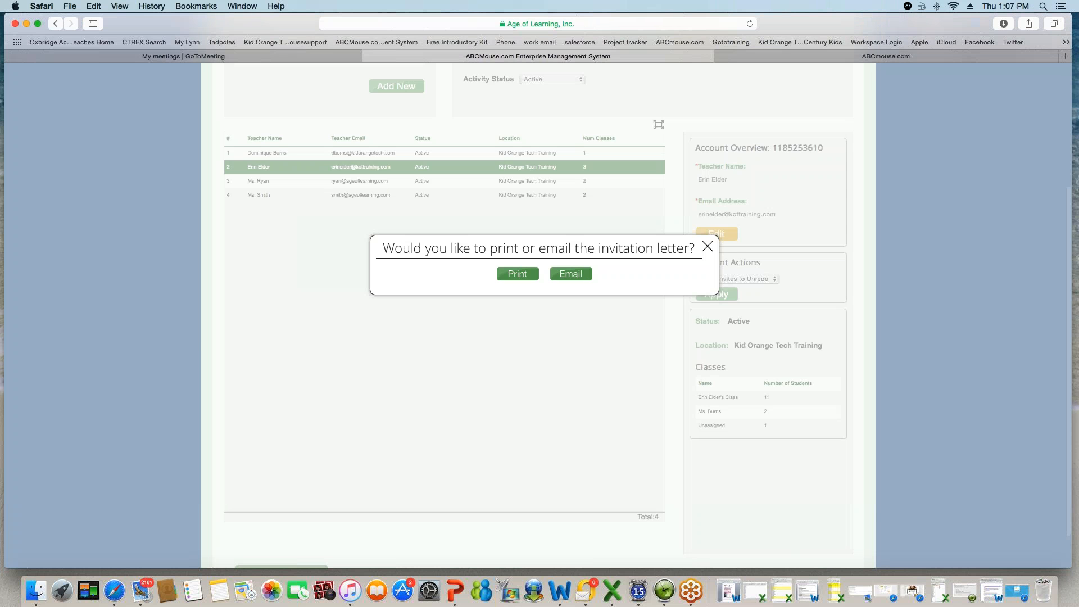
click(708, 247)
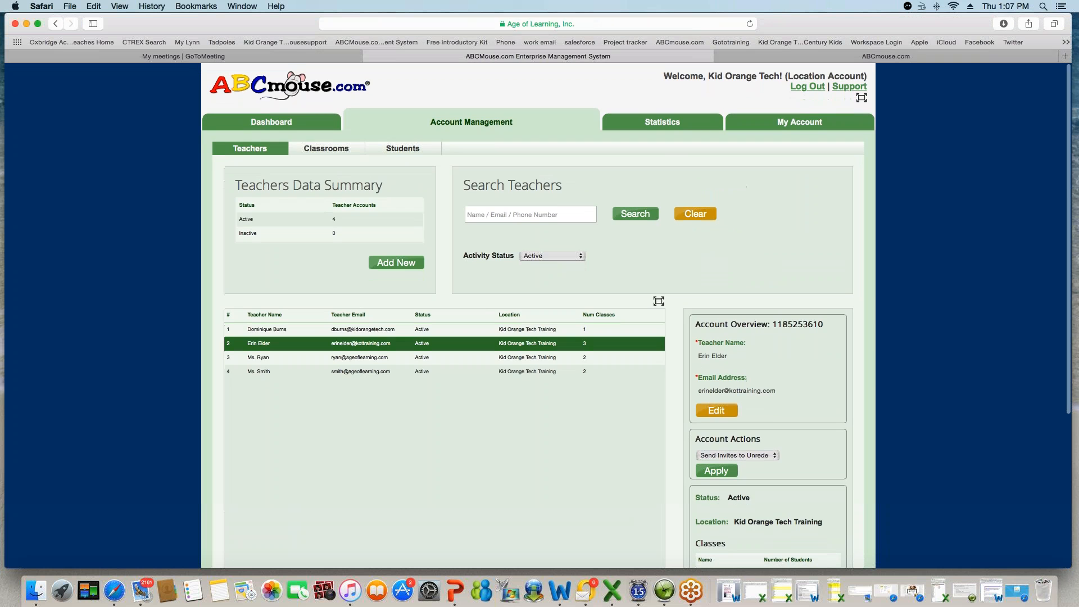
- List the active classrooms without unassigned classes and open the first class's Class Overview
click(326, 148)
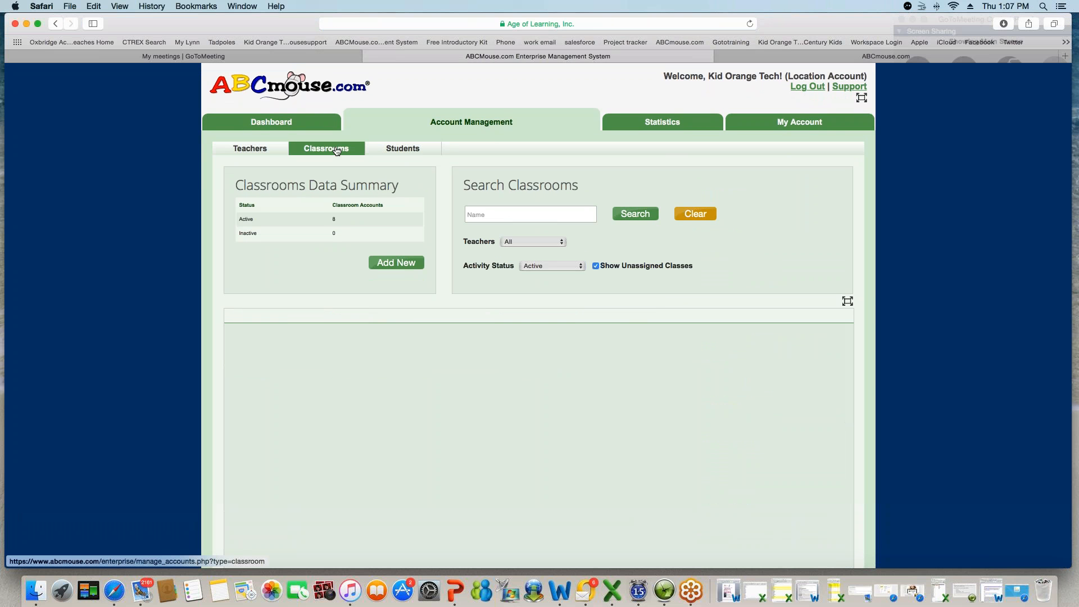
click(624, 216)
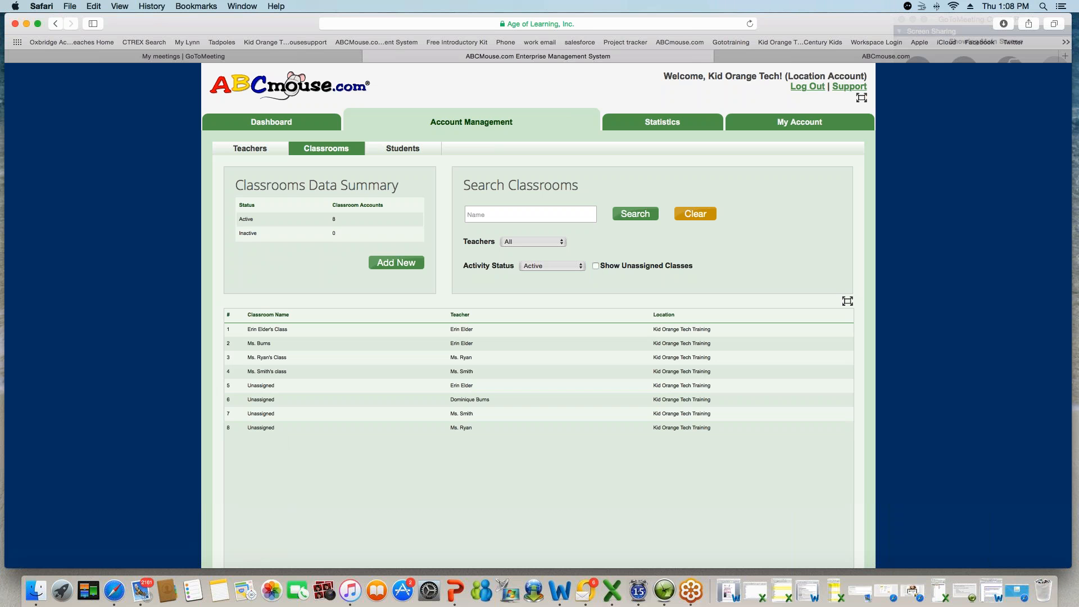
click(596, 265)
click(645, 215)
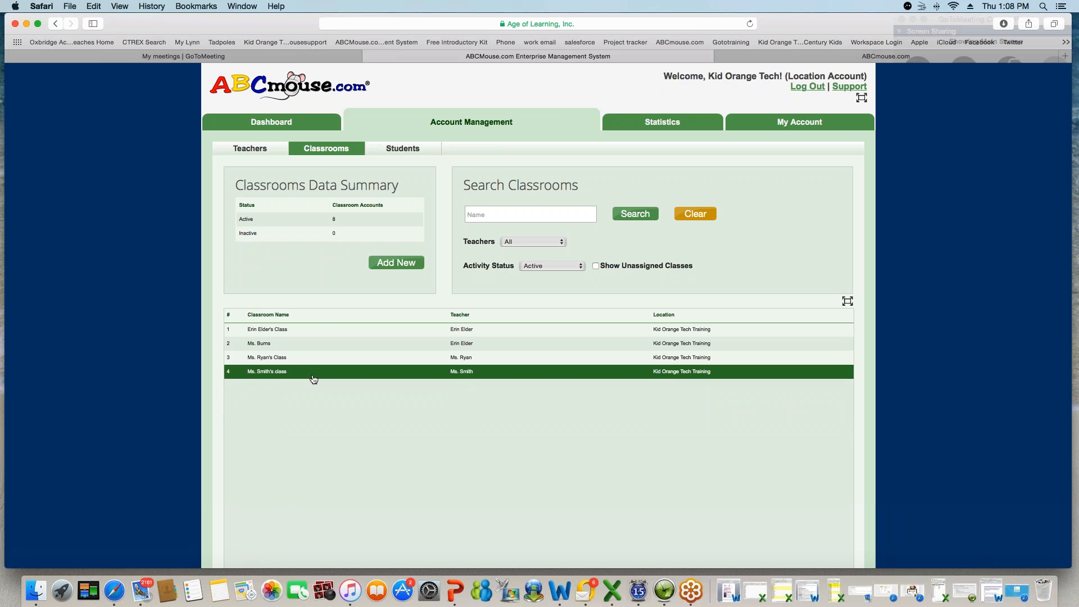
click(277, 333)
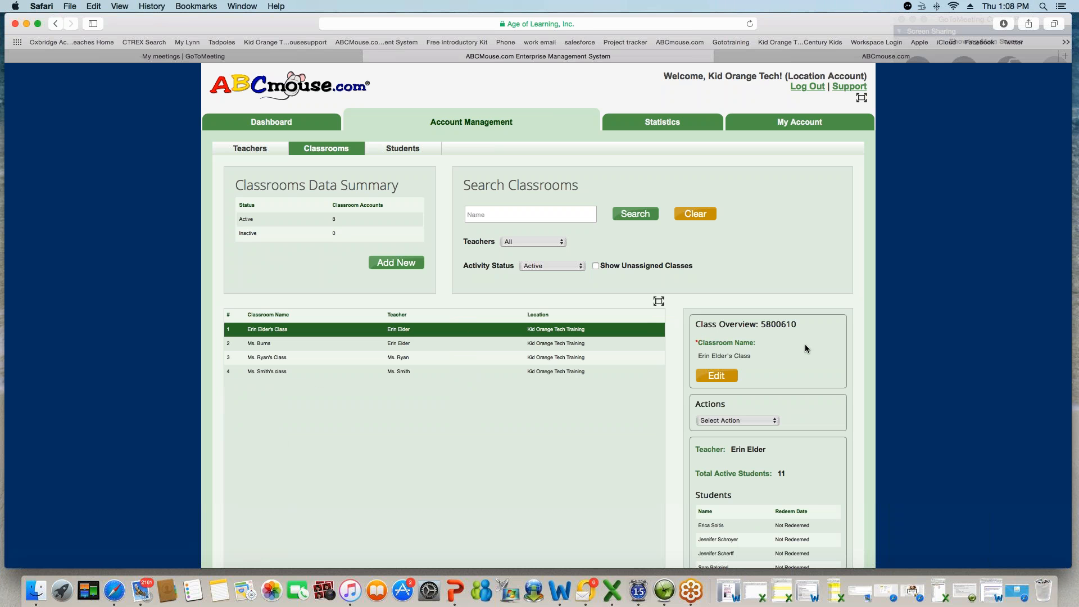
scroll(831, 344, down, 5)
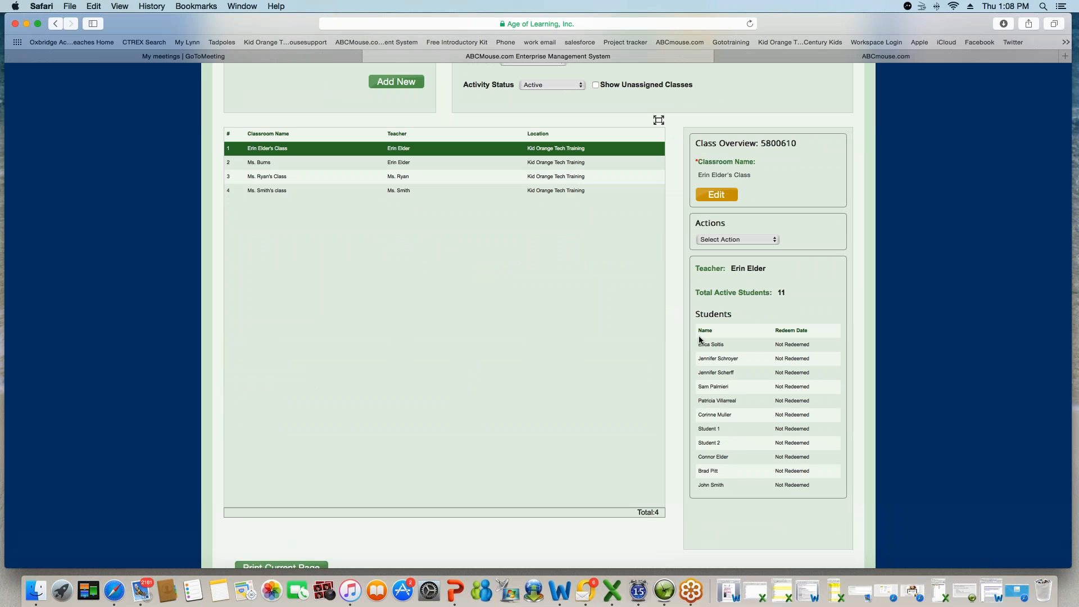
scroll(716, 515, up, 1)
scroll(716, 512, up, 1)
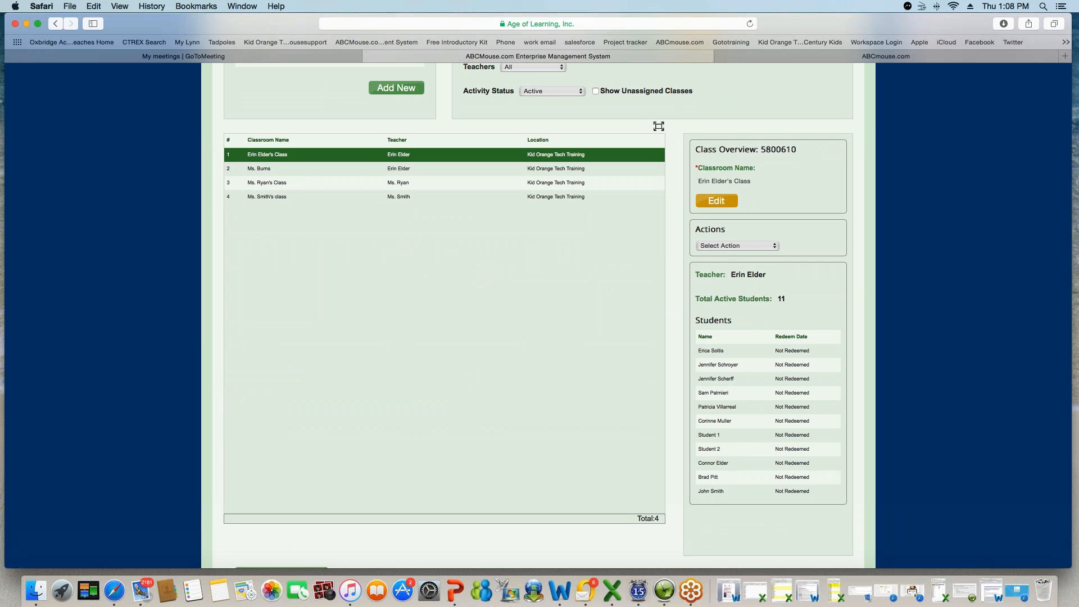
scroll(796, 487, up, 1)
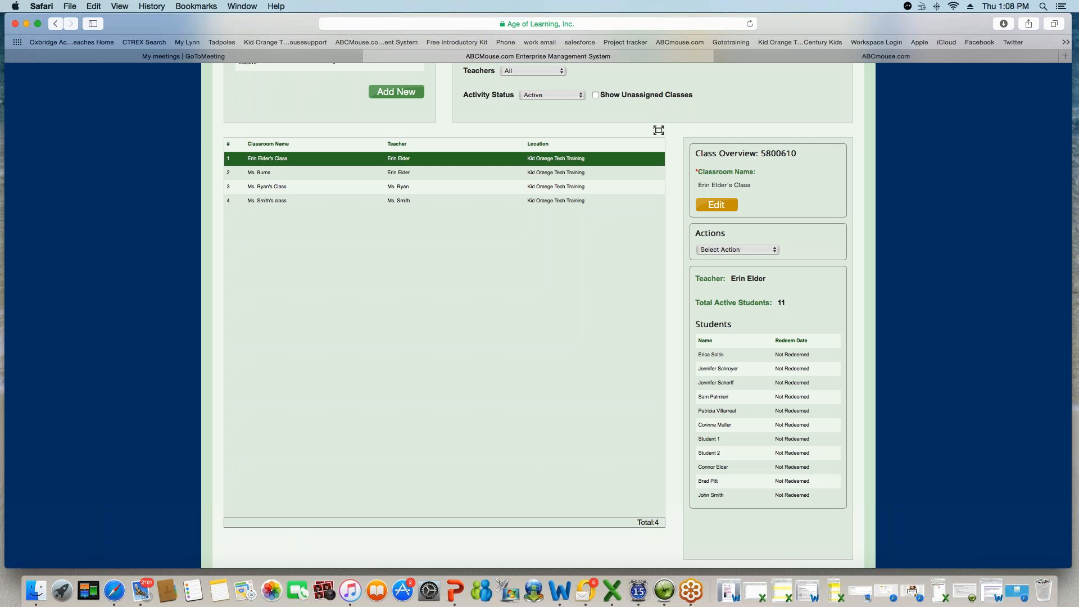
- Preview linking the first classroom to a different teacher
click(775, 251)
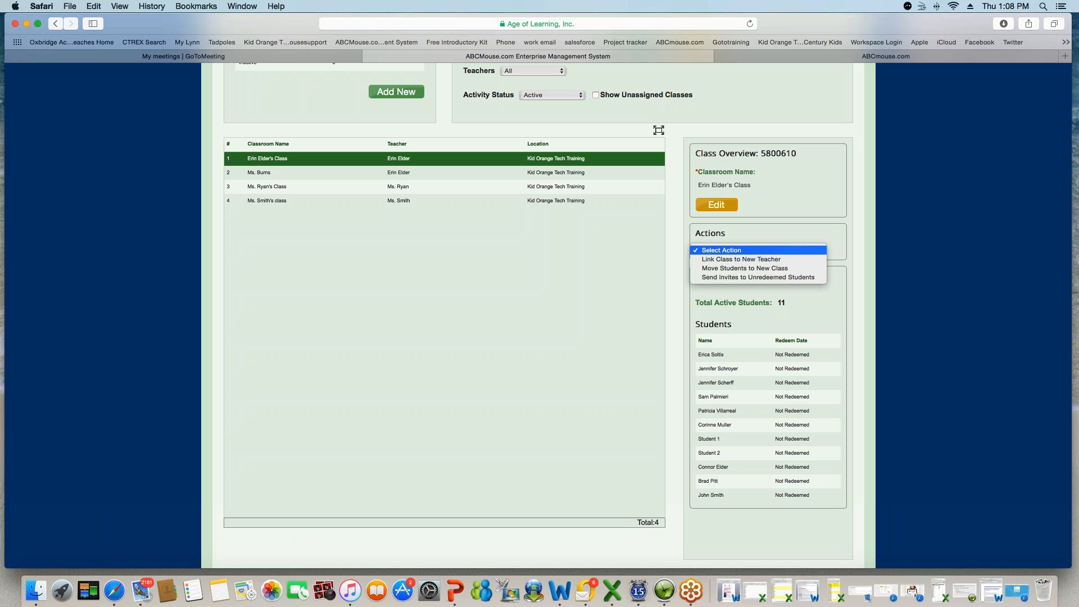
click(768, 260)
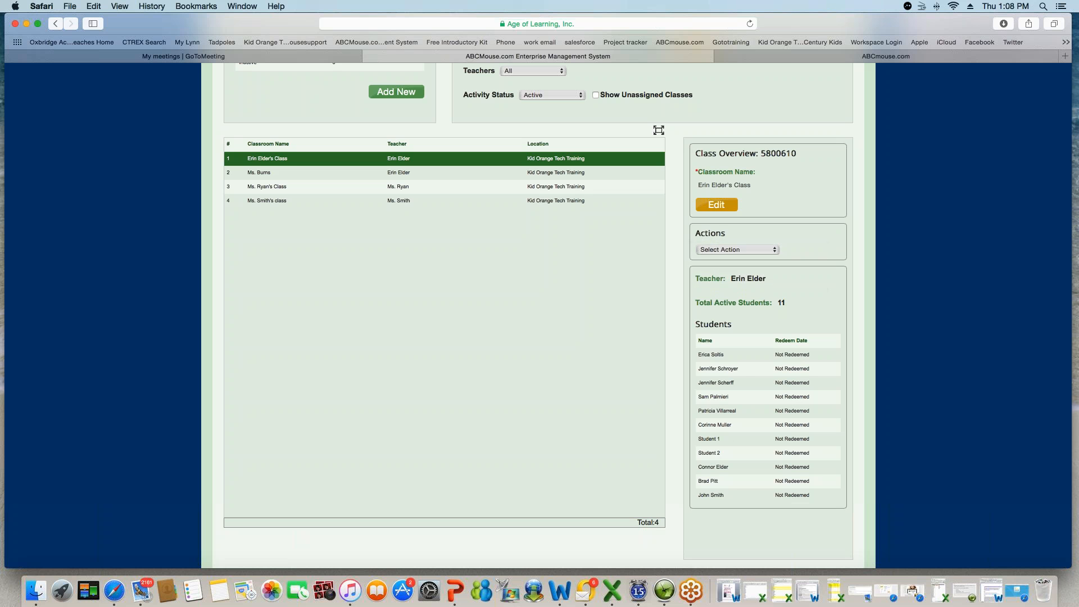
scroll(539, 315, down, 1)
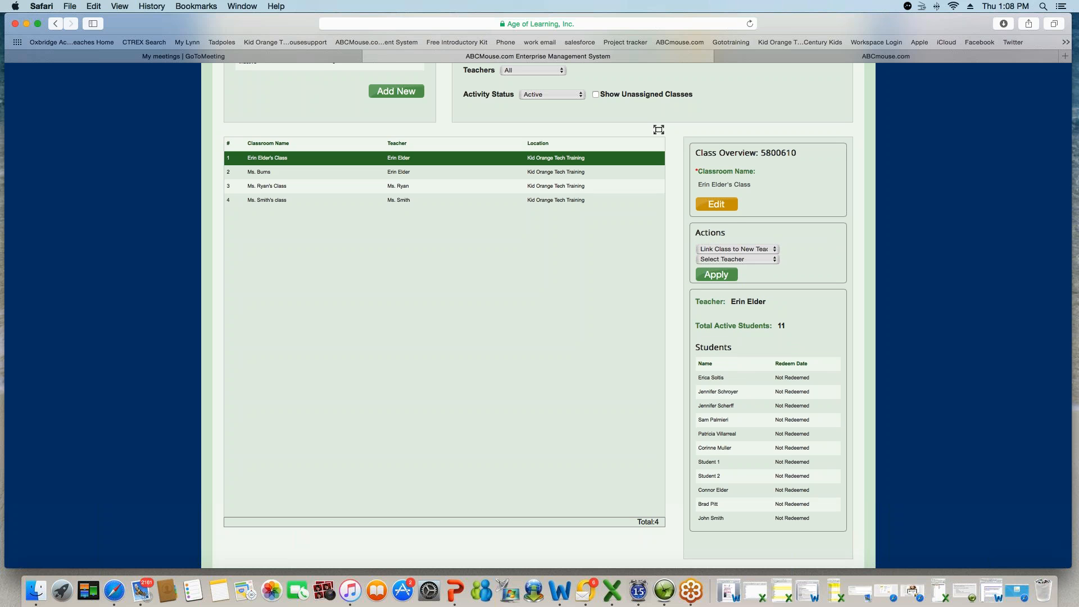
click(737, 259)
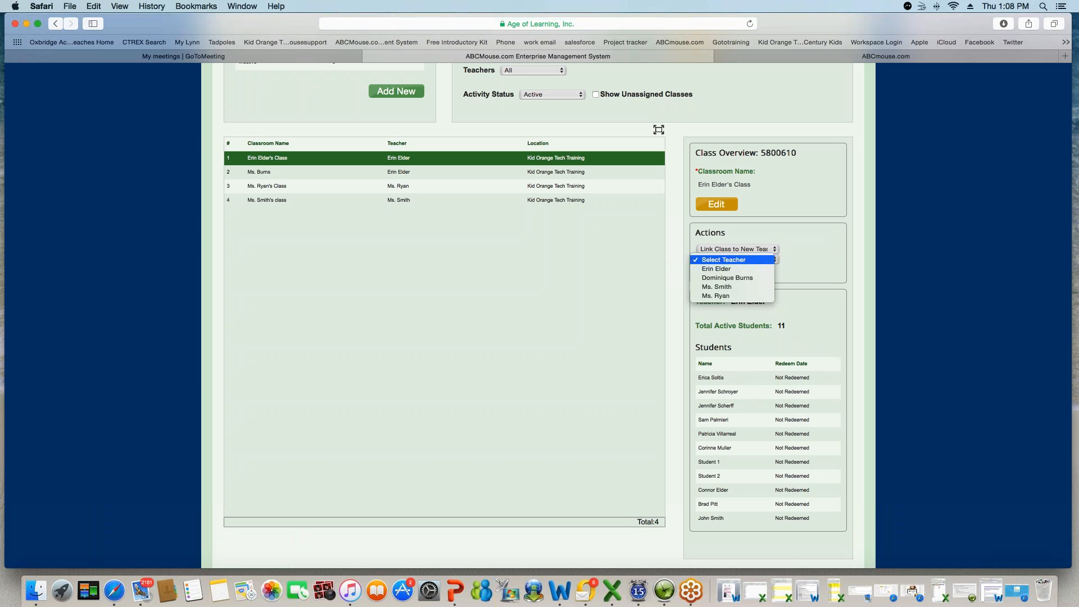
click(749, 278)
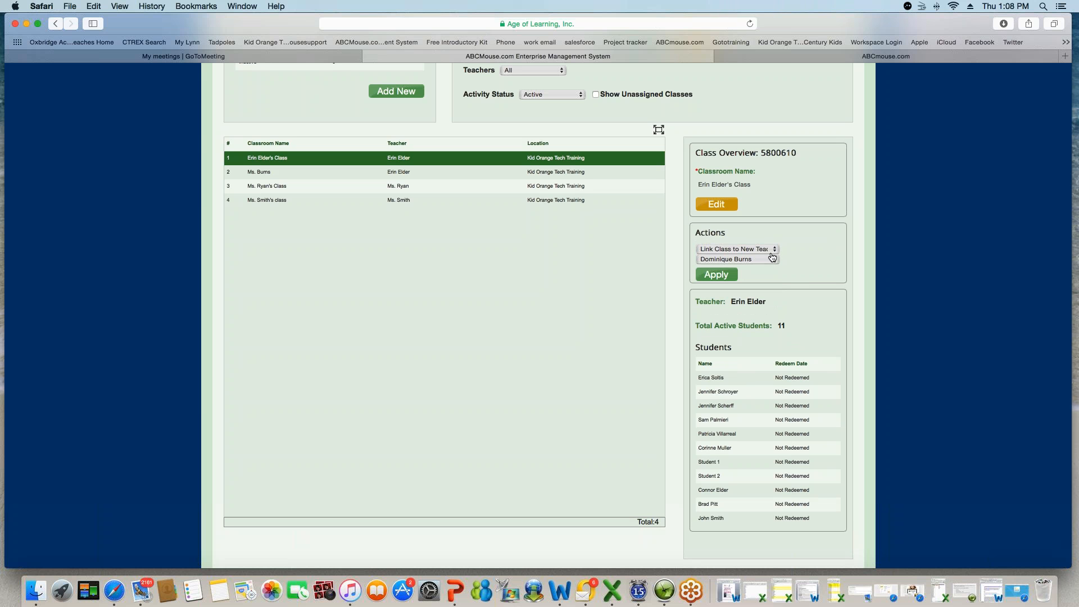
- Preview moving students to another teacher's class, then choose Send Invites to Unredeemed Students
click(773, 251)
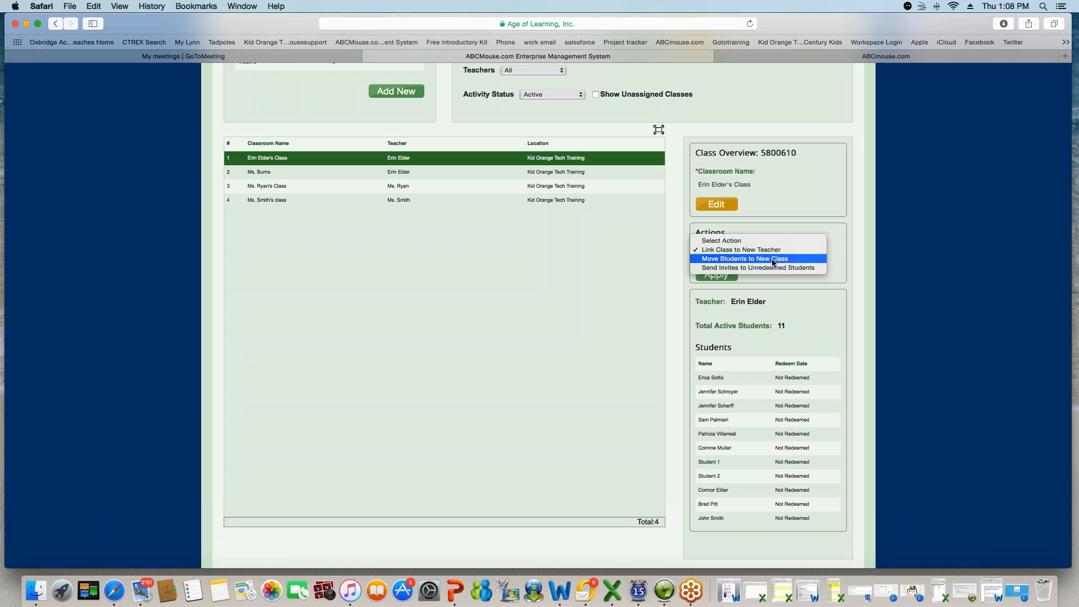
click(774, 259)
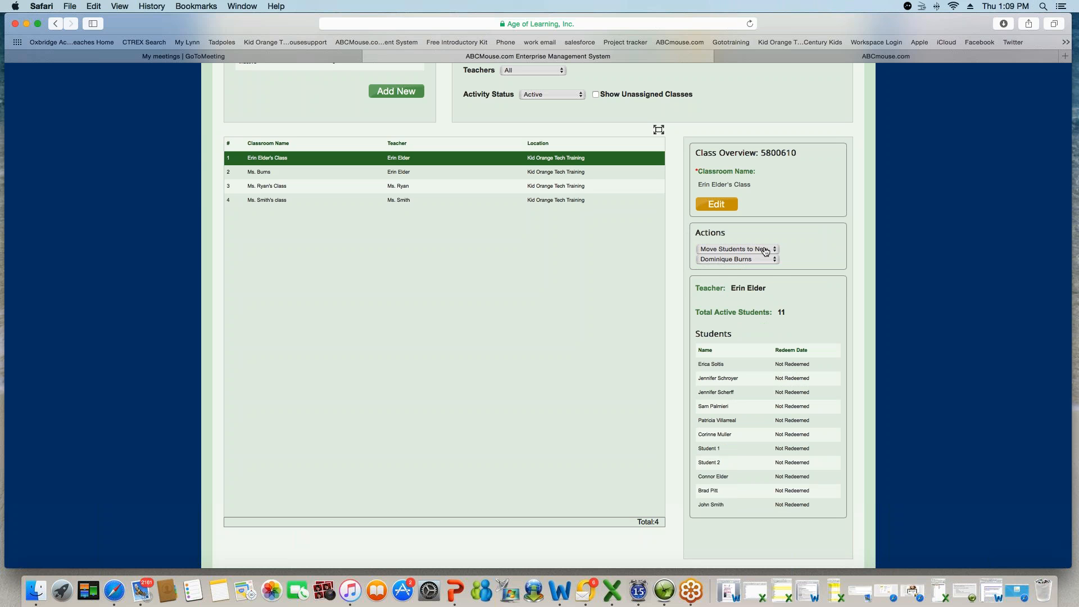
click(764, 258)
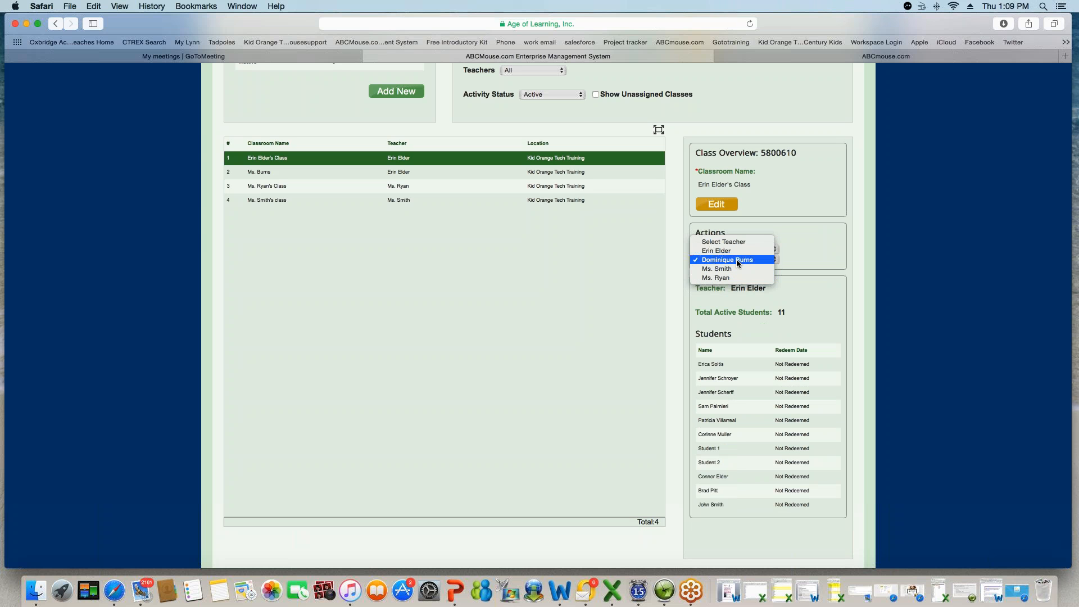
click(738, 261)
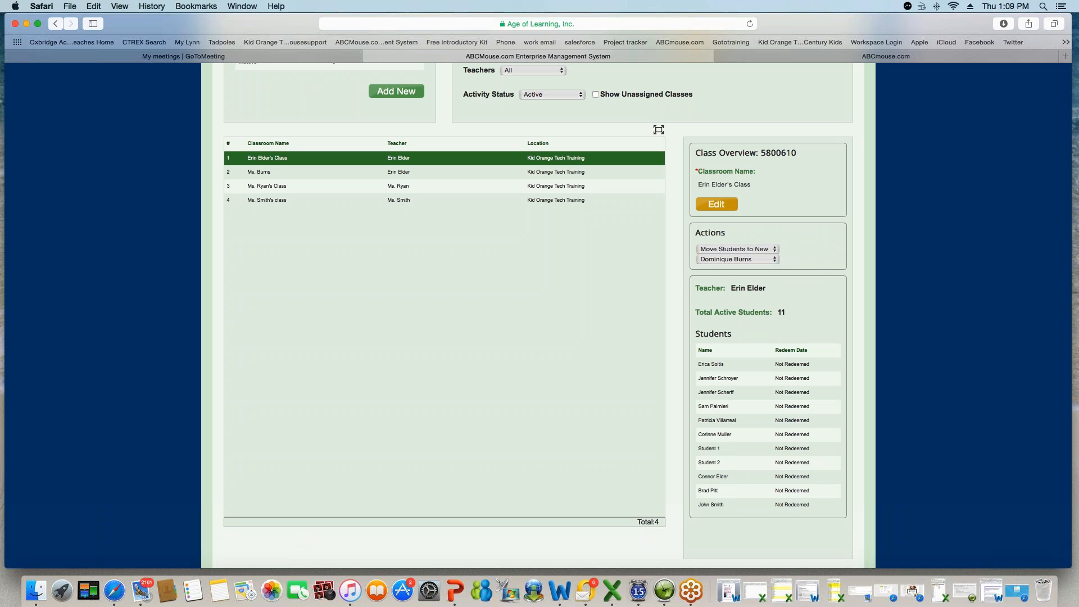
click(766, 262)
click(734, 269)
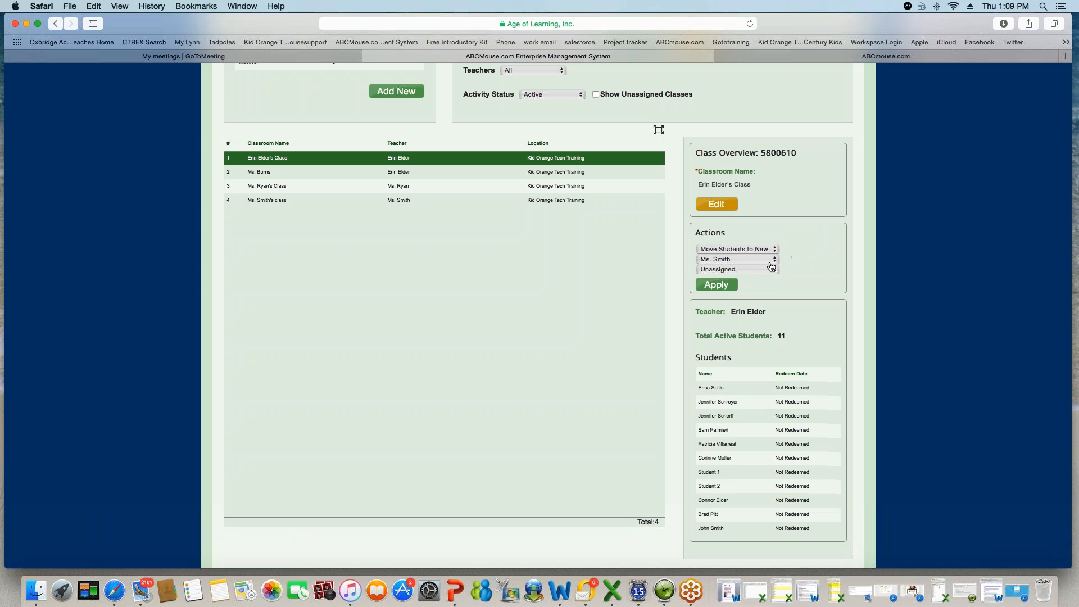
click(735, 268)
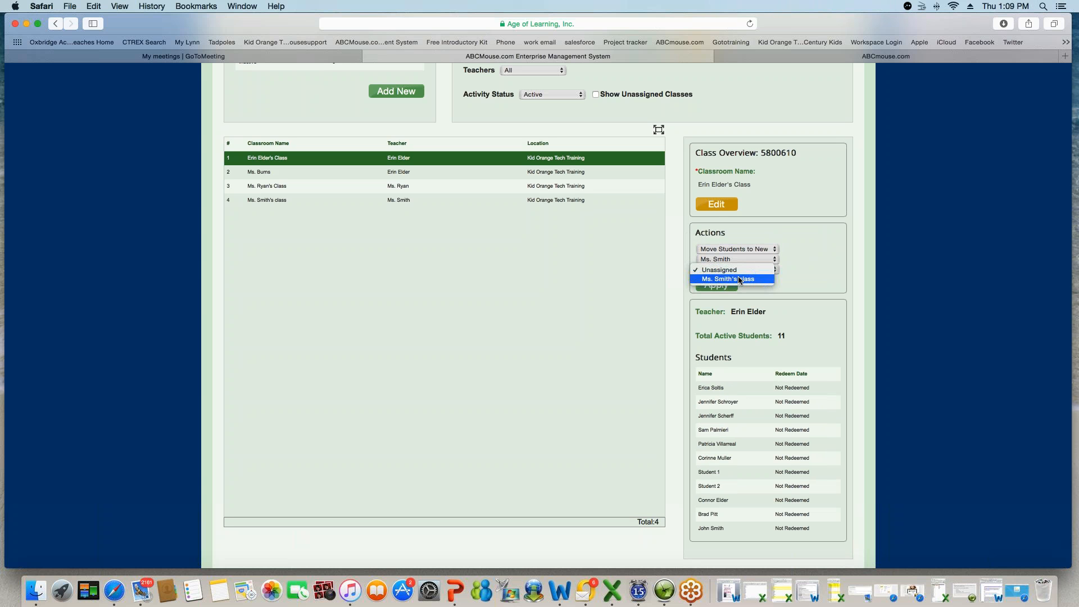
click(731, 280)
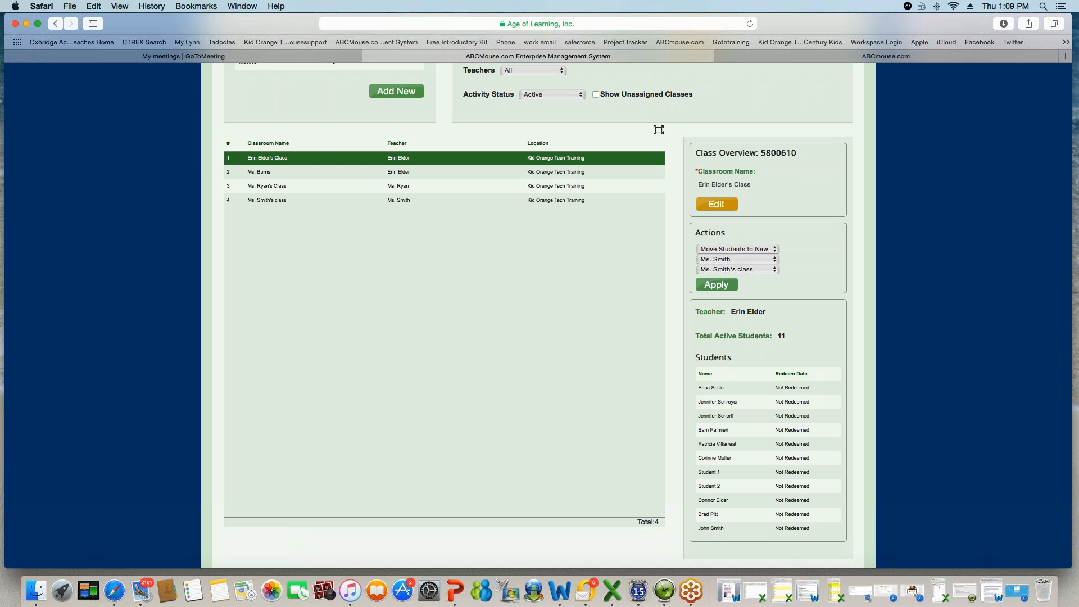
click(775, 252)
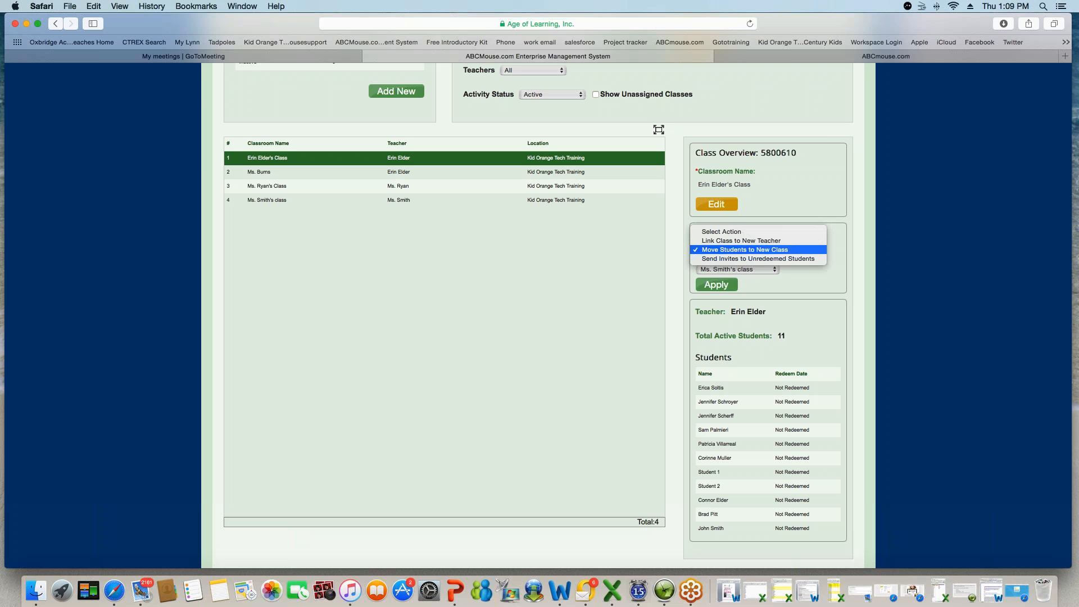
click(793, 259)
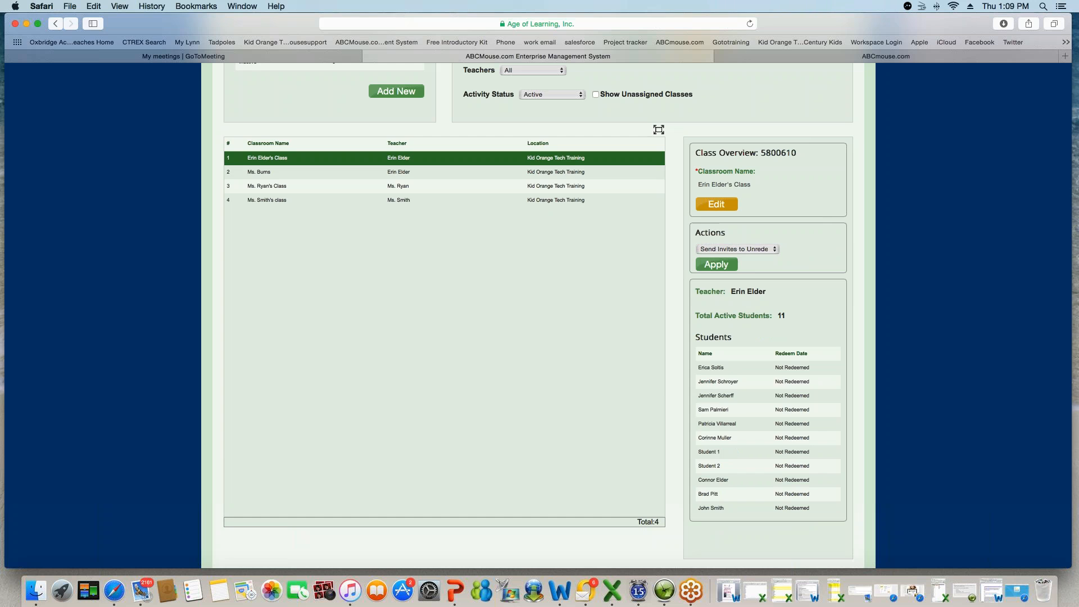
- Apply the invite action, close the print/email invitation prompt, and go to the Students page
click(717, 264)
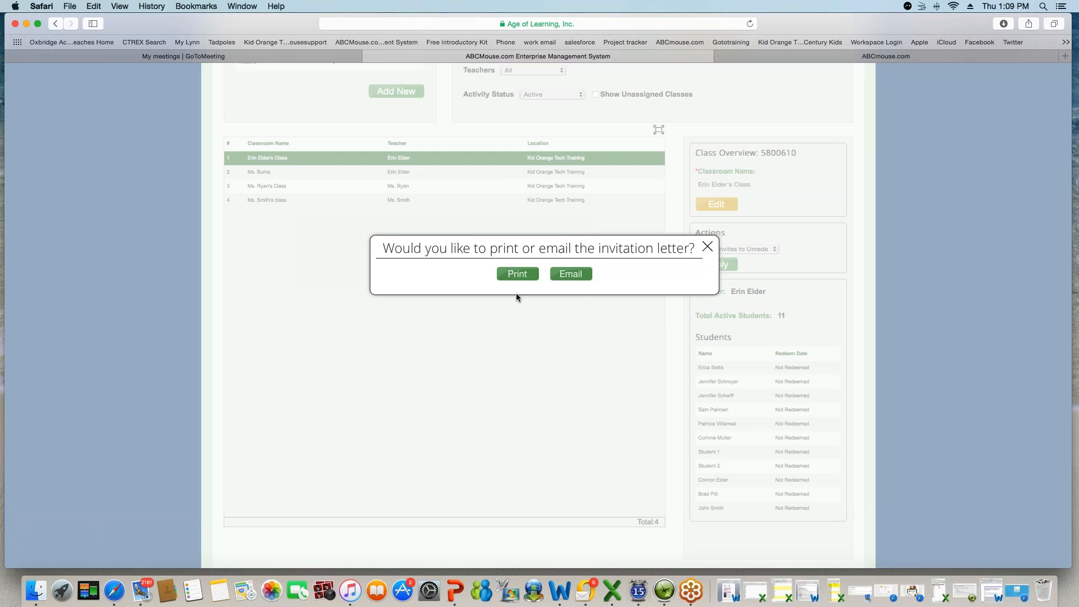
click(708, 246)
scroll(545, 271, down, 1)
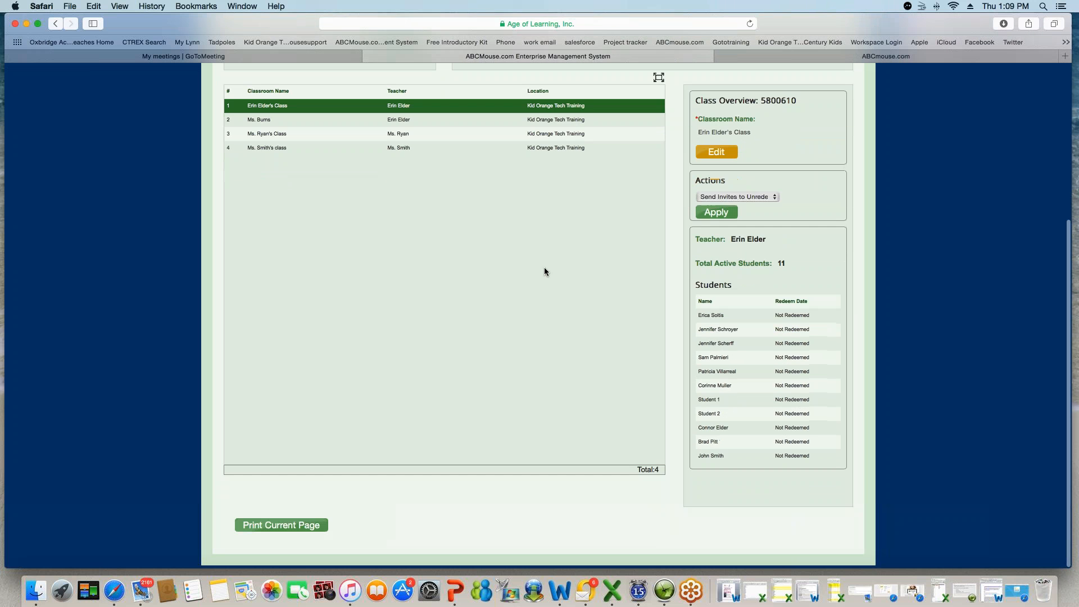
scroll(544, 272, up, 5)
click(403, 148)
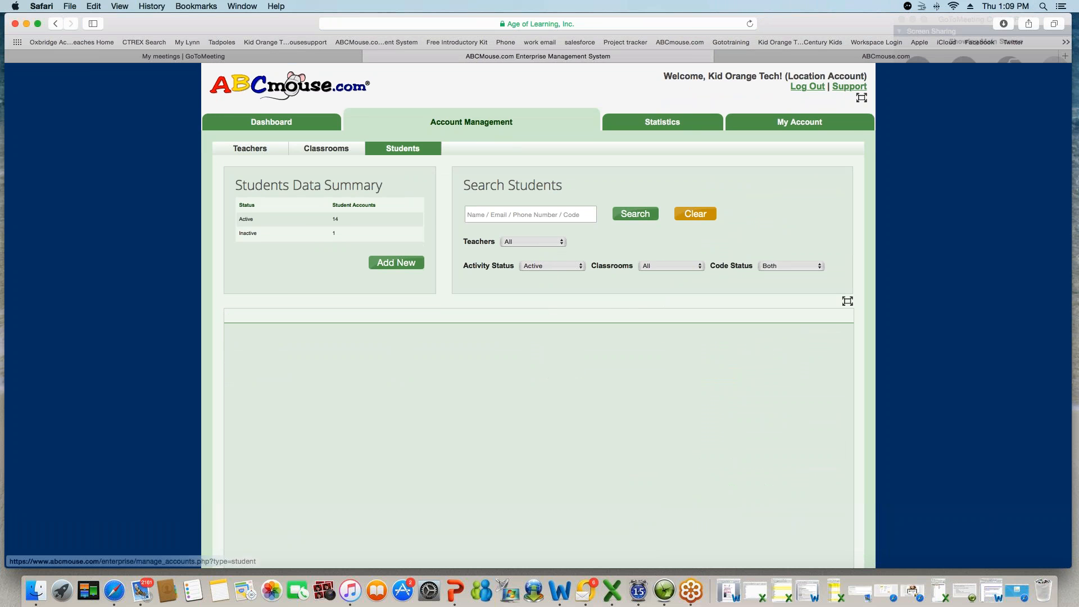
- Search students with Active status, all classrooms and both redeemed and unredeemed codes
click(581, 268)
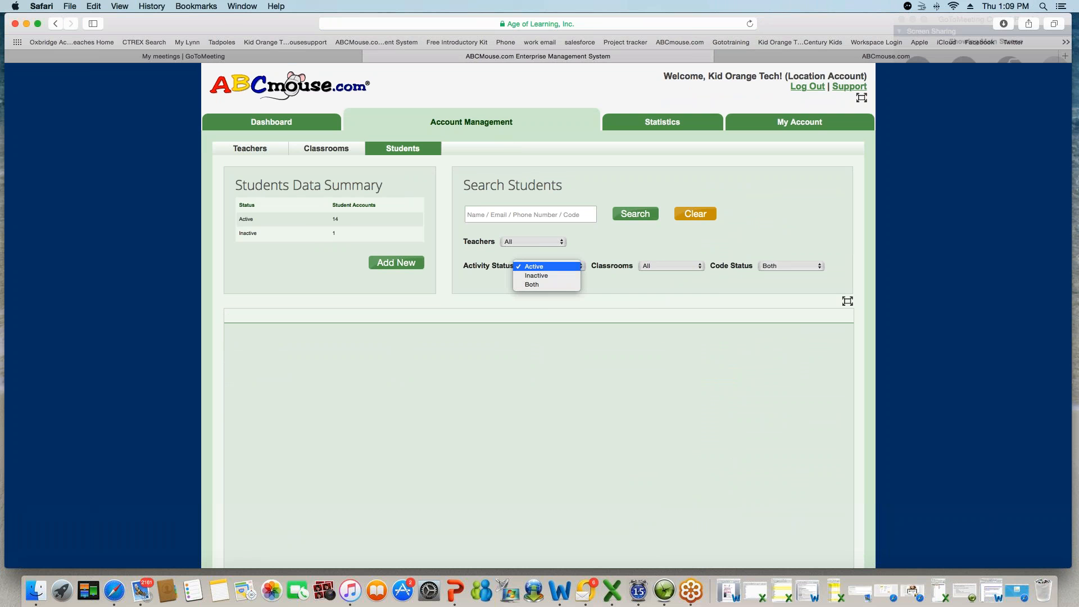
click(548, 266)
click(671, 266)
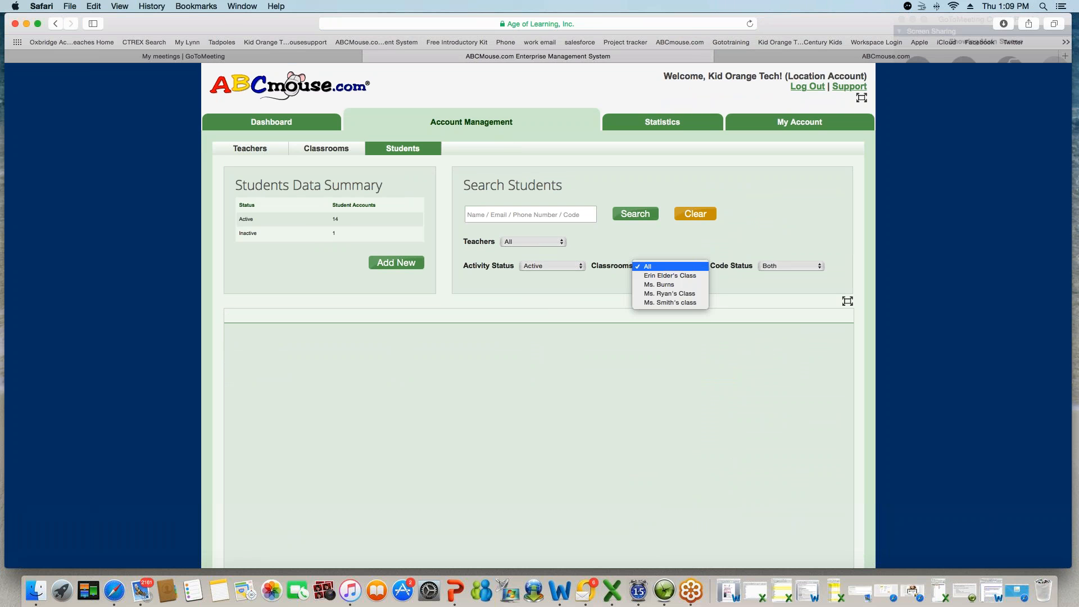
click(671, 266)
click(819, 267)
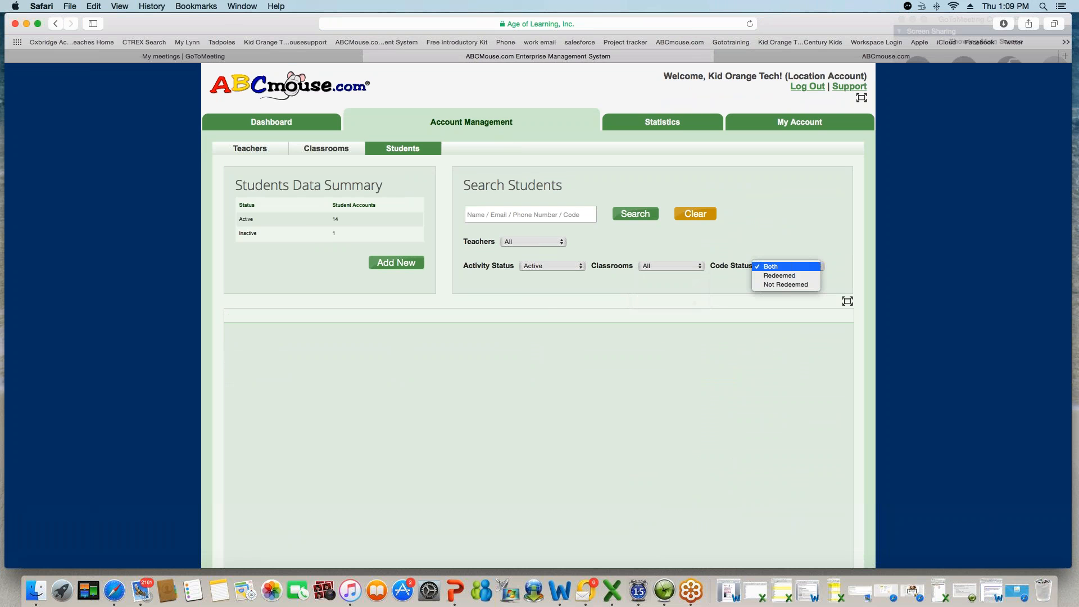
click(815, 268)
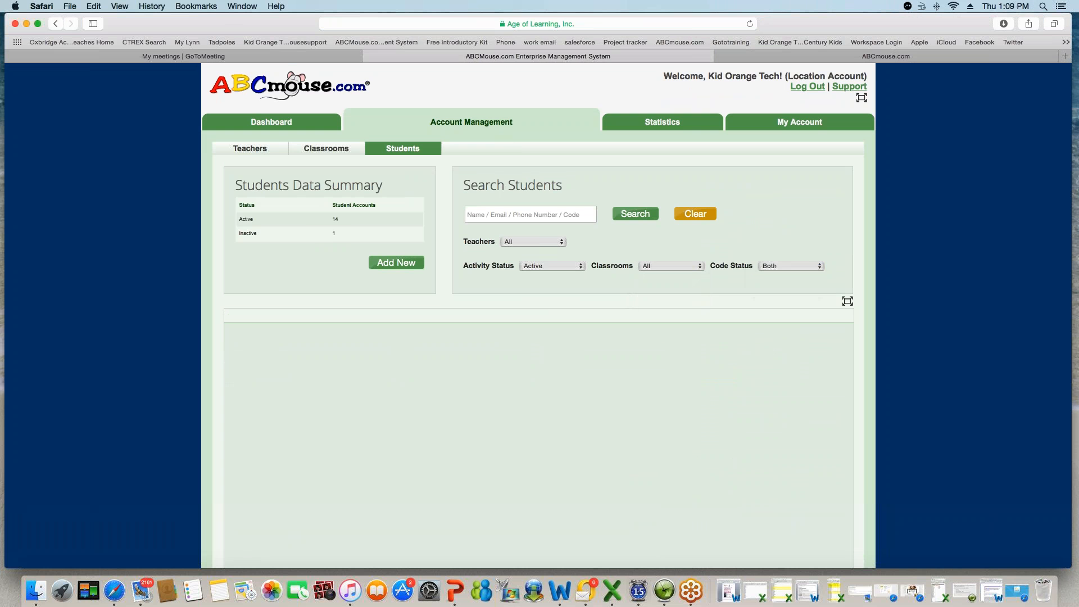
click(636, 216)
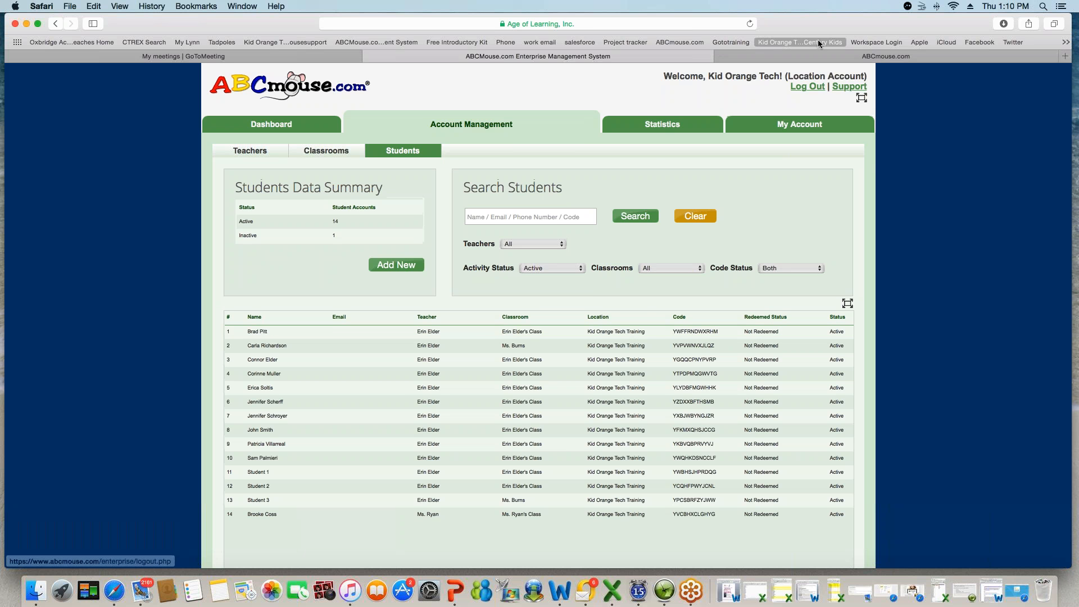
click(808, 51)
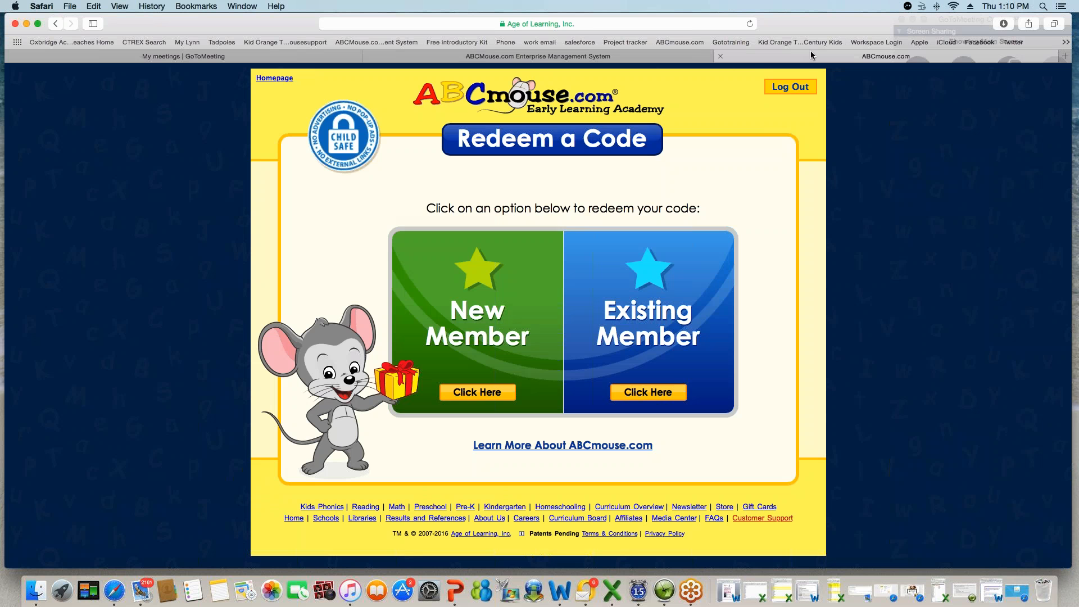
key(super+l)
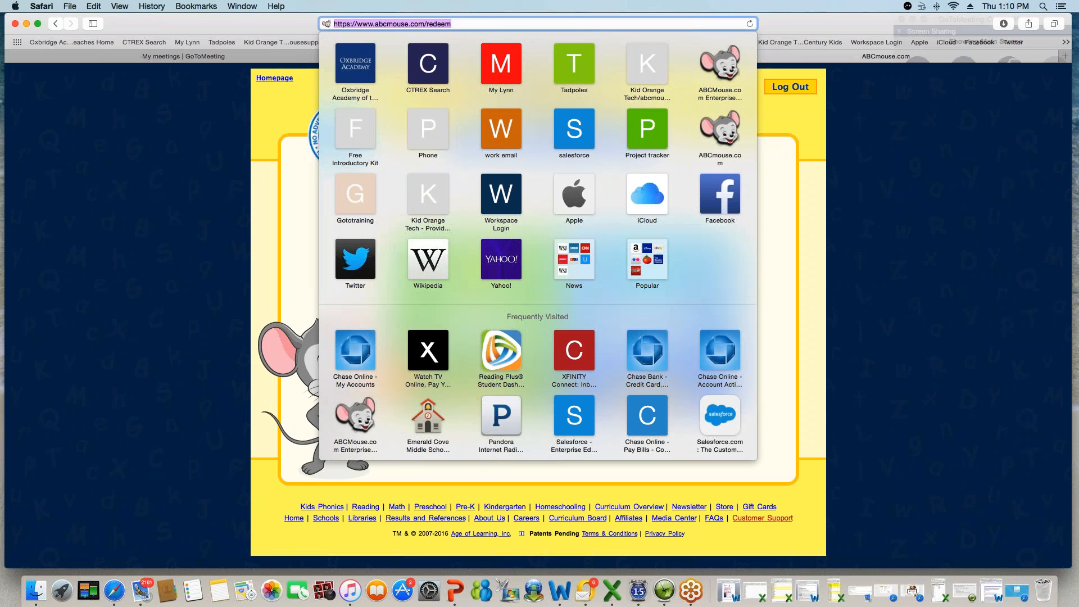
key(Return)
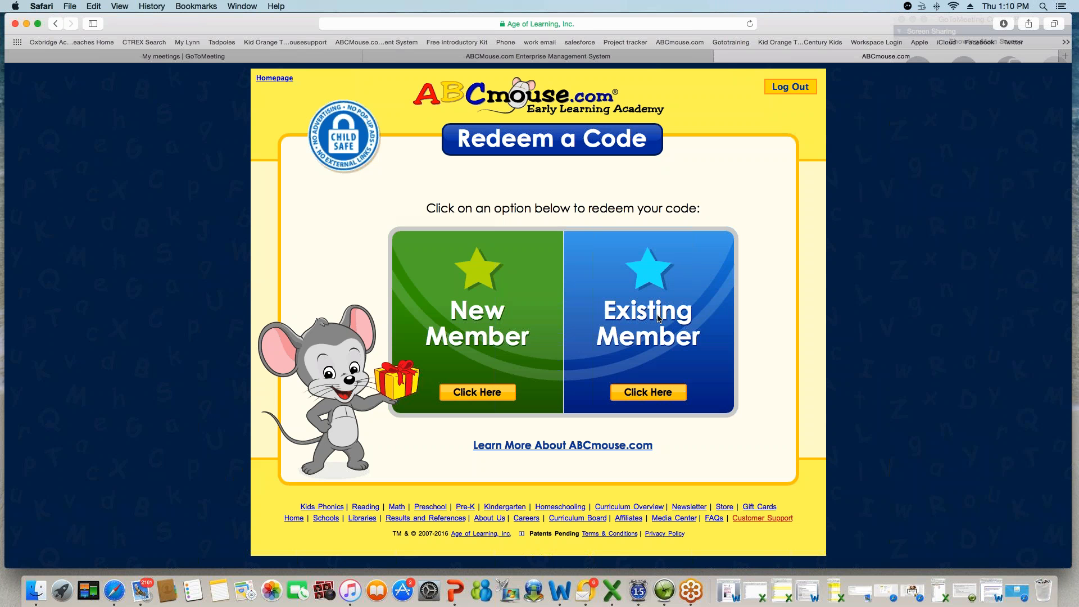
click(659, 60)
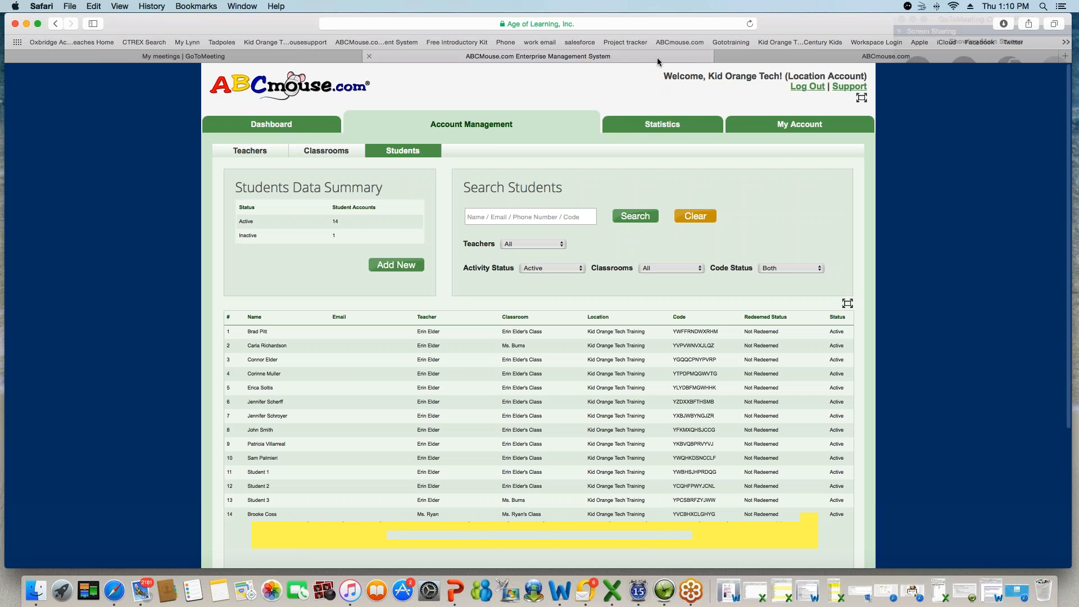
- Open the first student's account overview and apply Send Invitation Letter from Account Actions
click(327, 336)
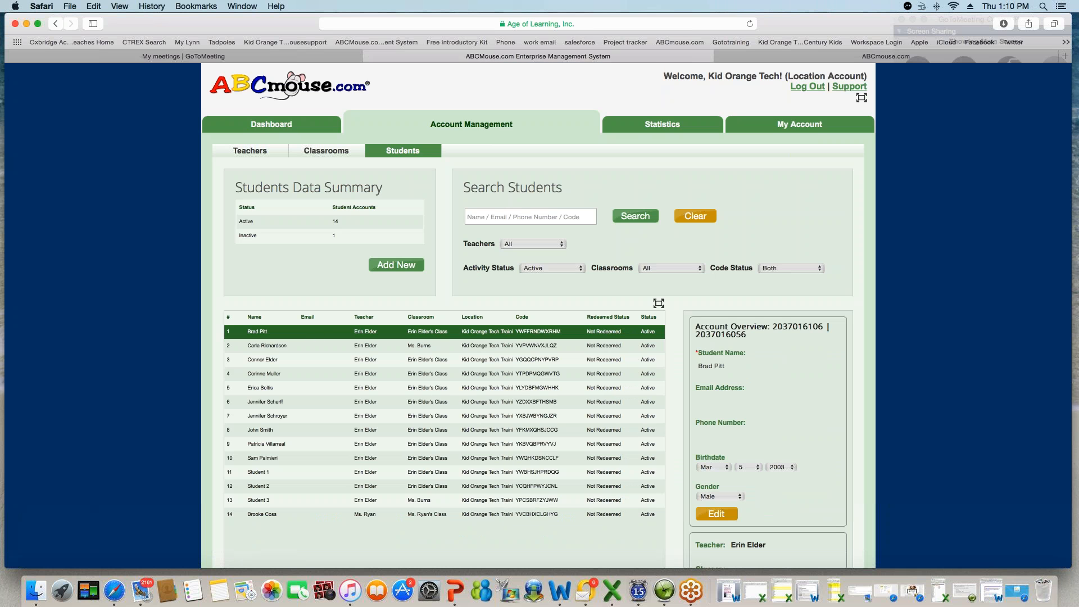
scroll(826, 443, down, 5)
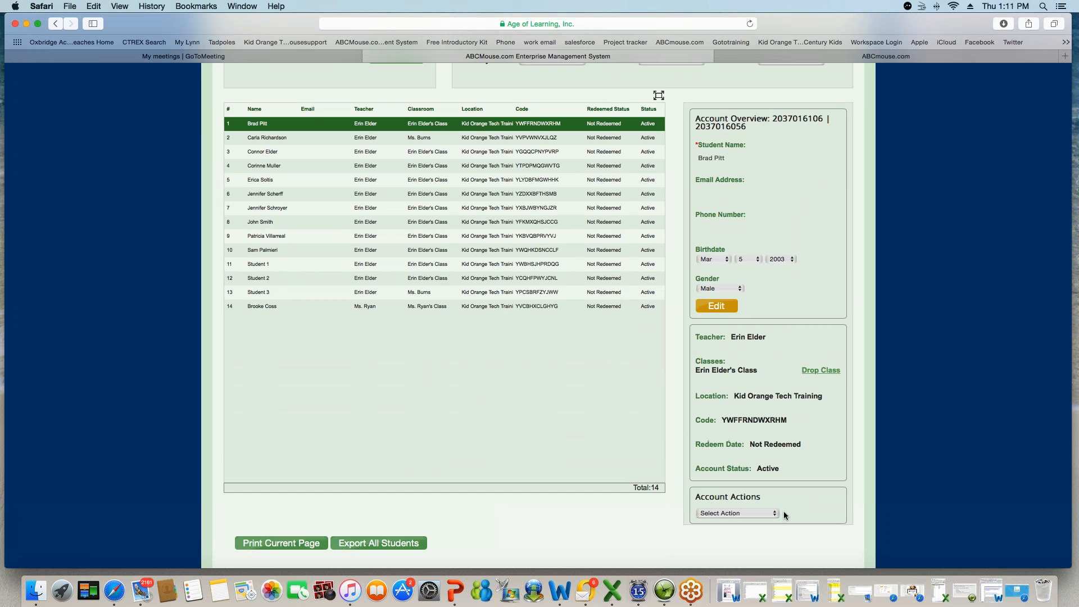
click(776, 517)
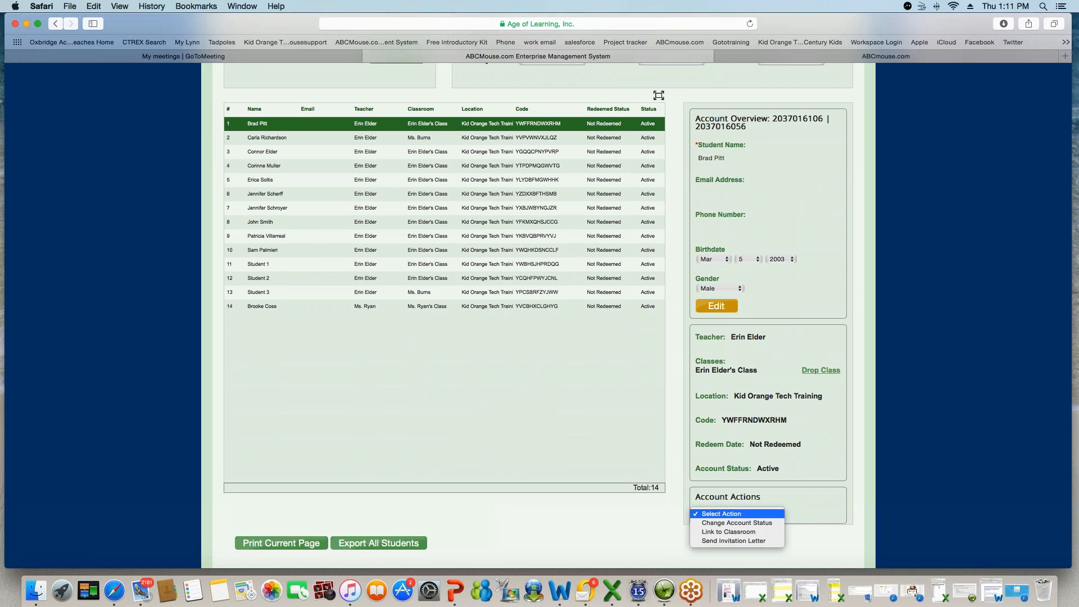
click(760, 542)
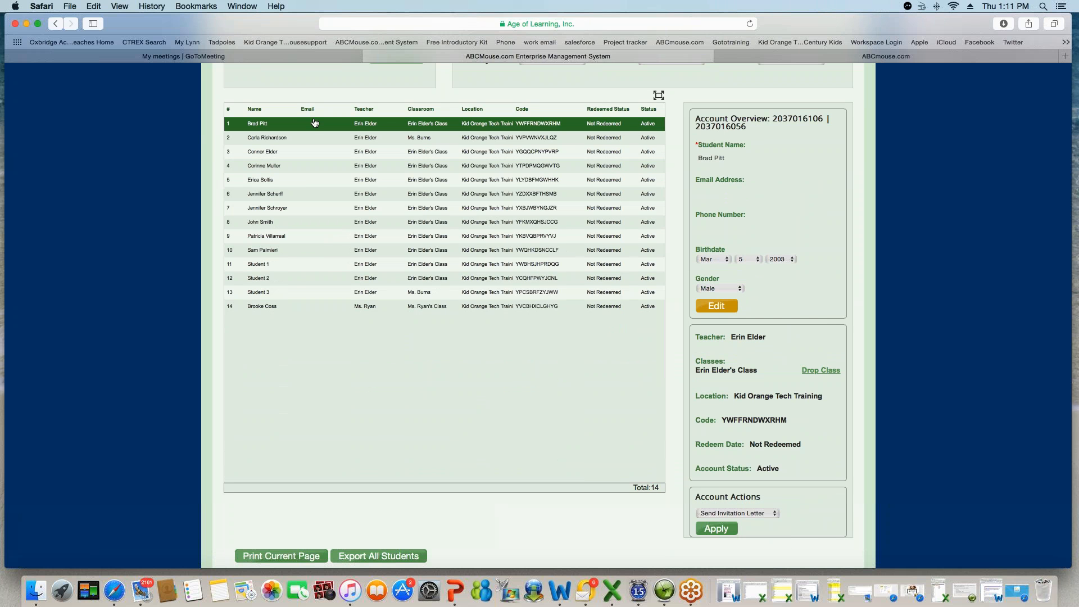
click(720, 529)
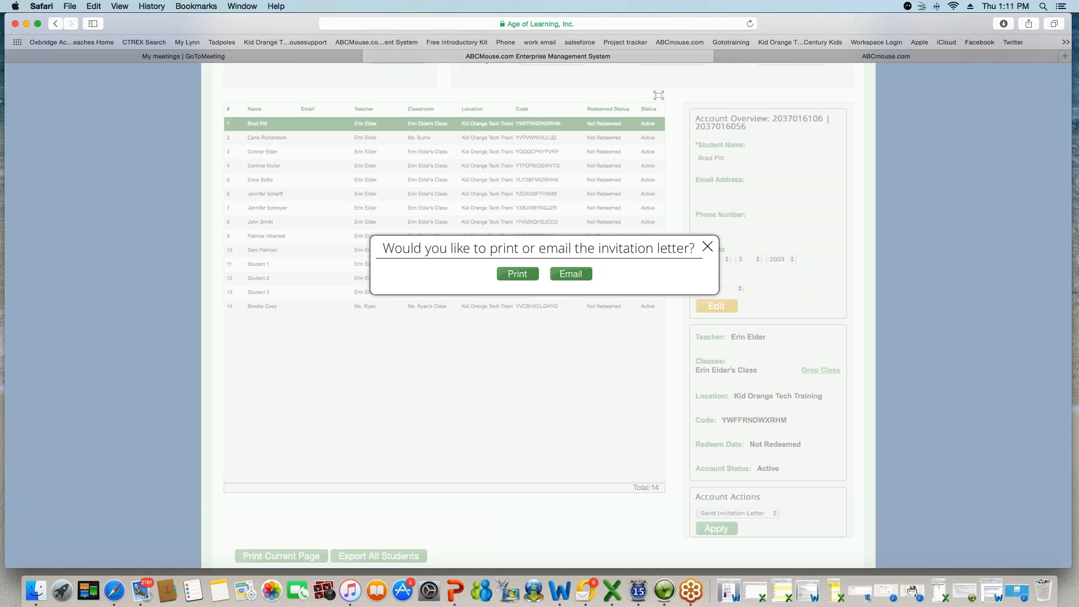
- Glance at the code redemption page, then close the invitation prompt and edit the student's details
click(771, 52)
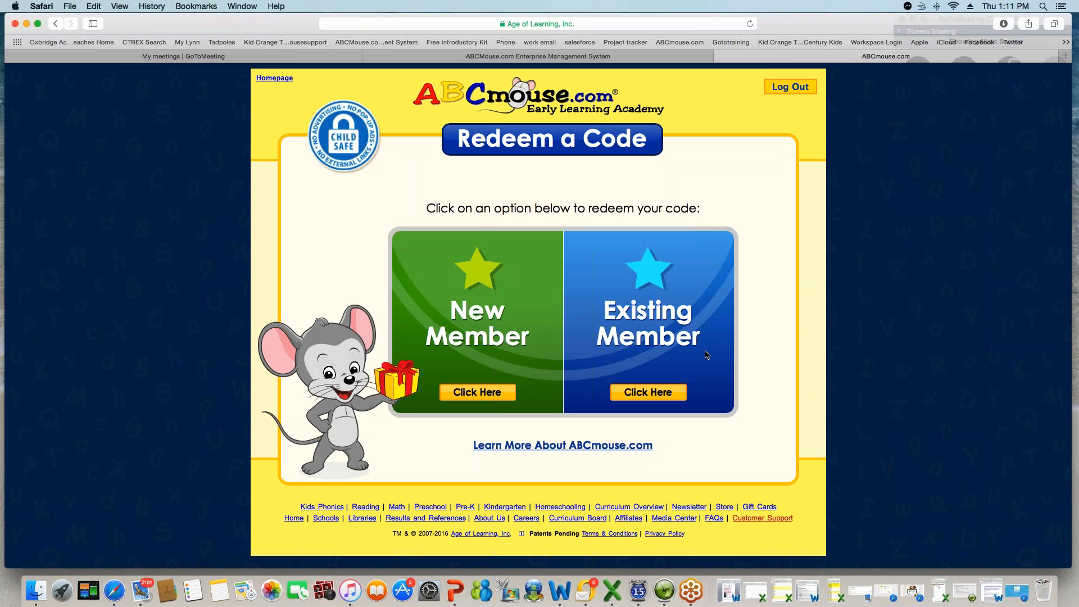
click(613, 60)
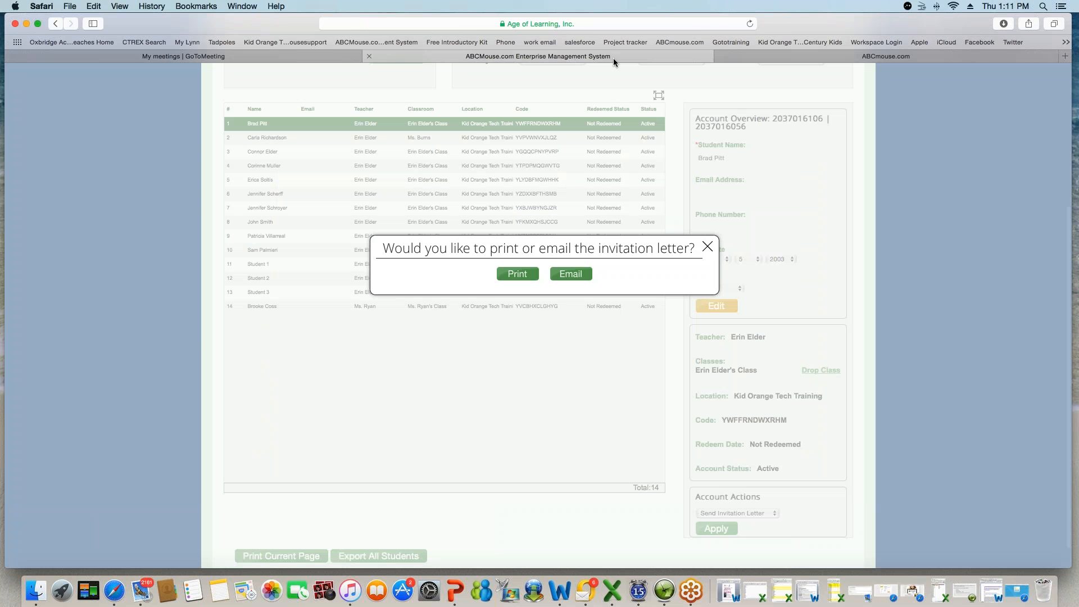
click(708, 247)
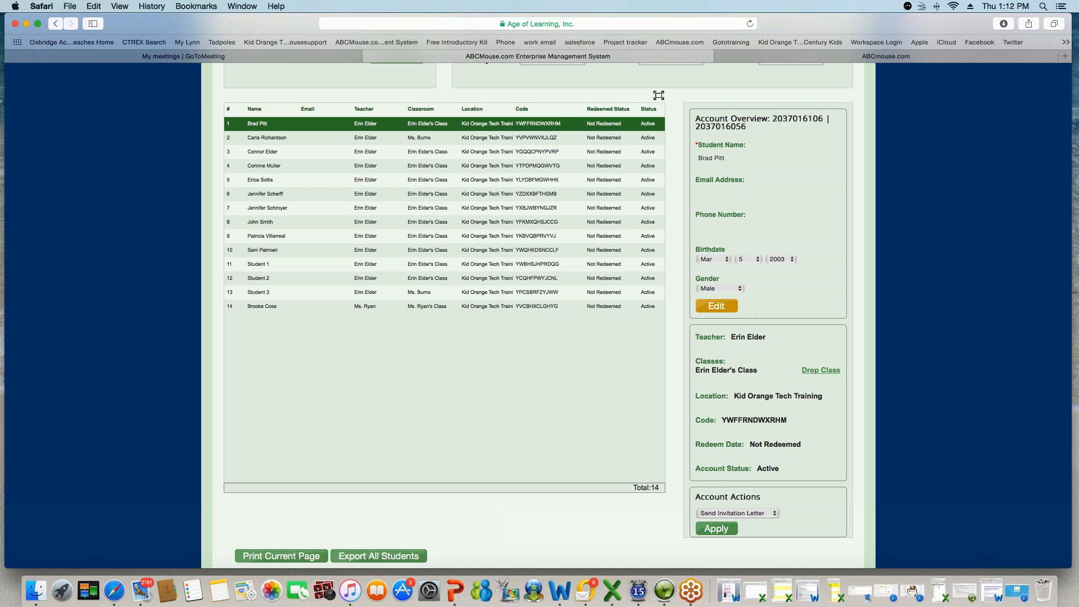
click(718, 311)
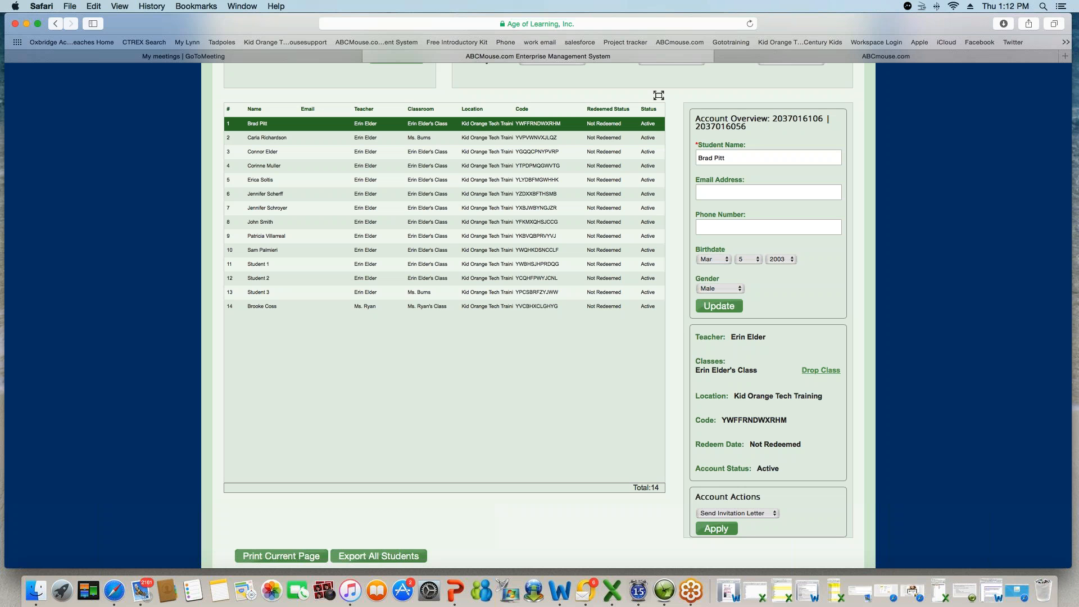
- Update the first student's details, then cancel dropping them from their class
click(725, 307)
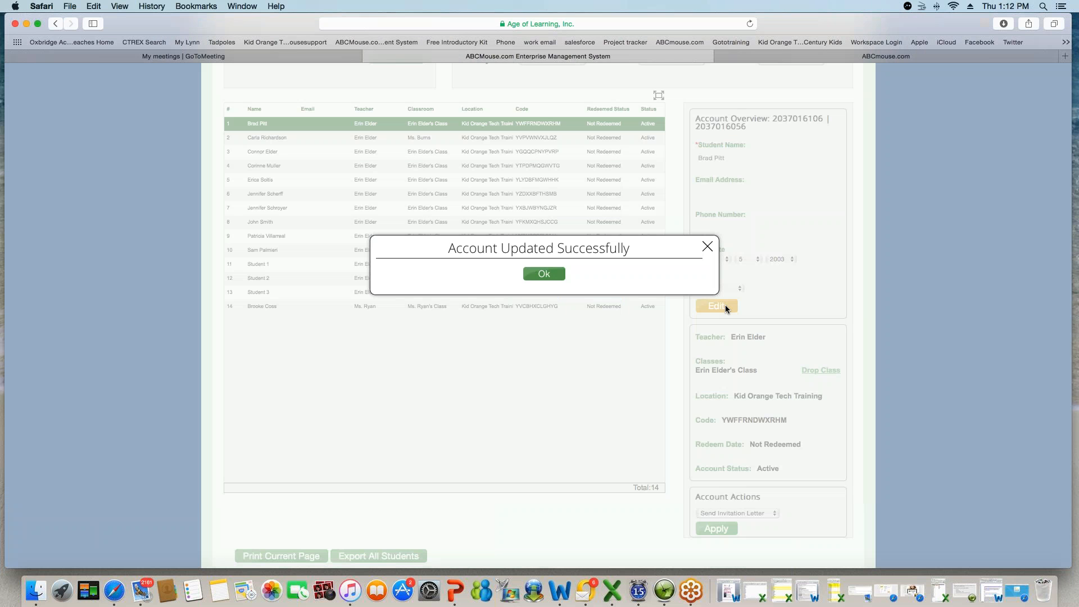
click(556, 275)
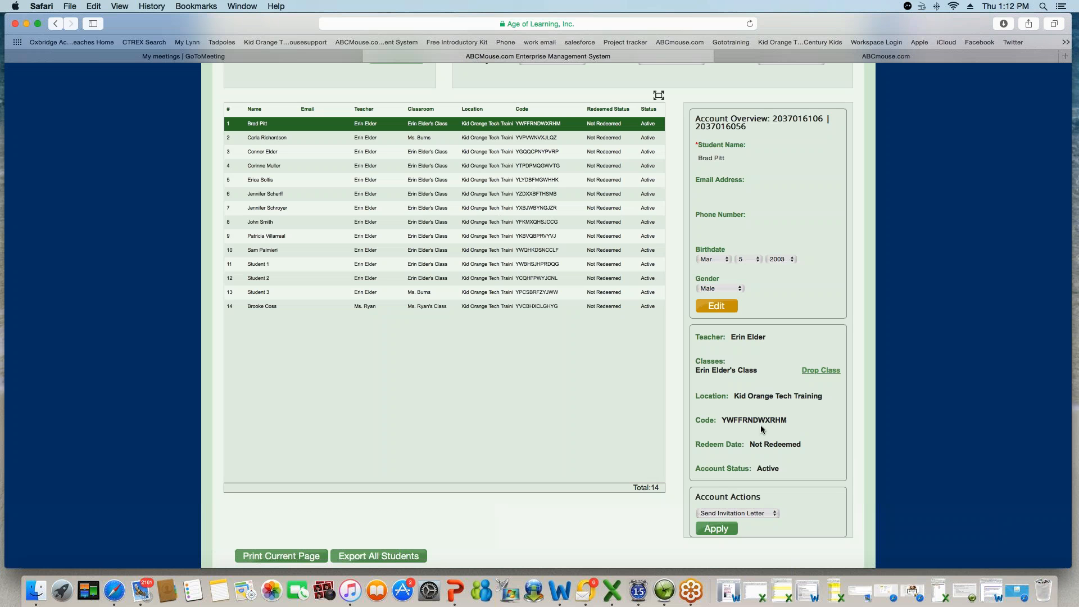
click(821, 370)
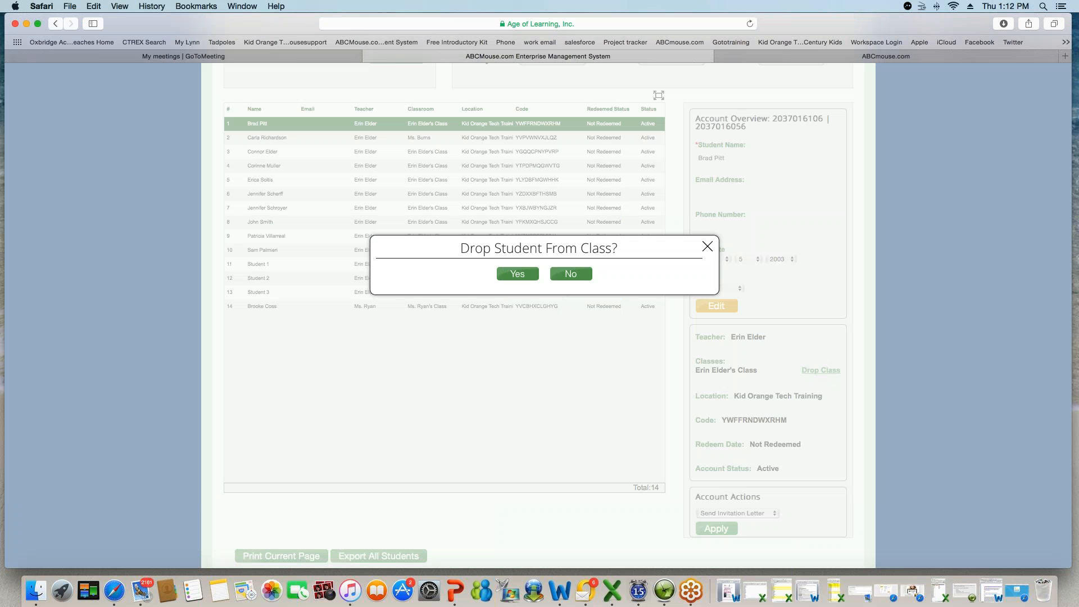
click(707, 246)
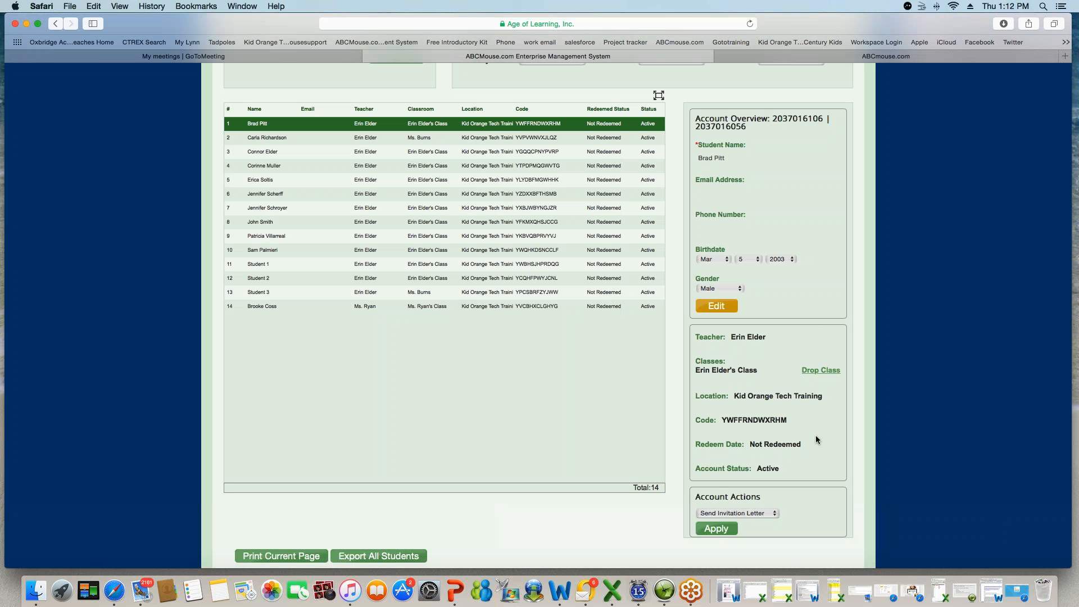
scroll(817, 439, down, 1)
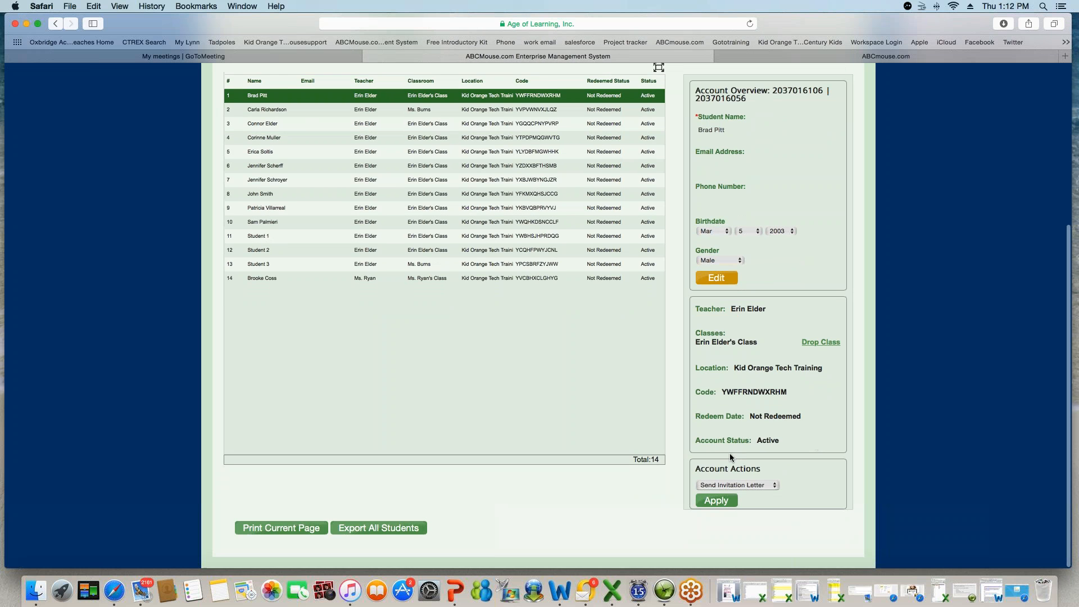
click(776, 485)
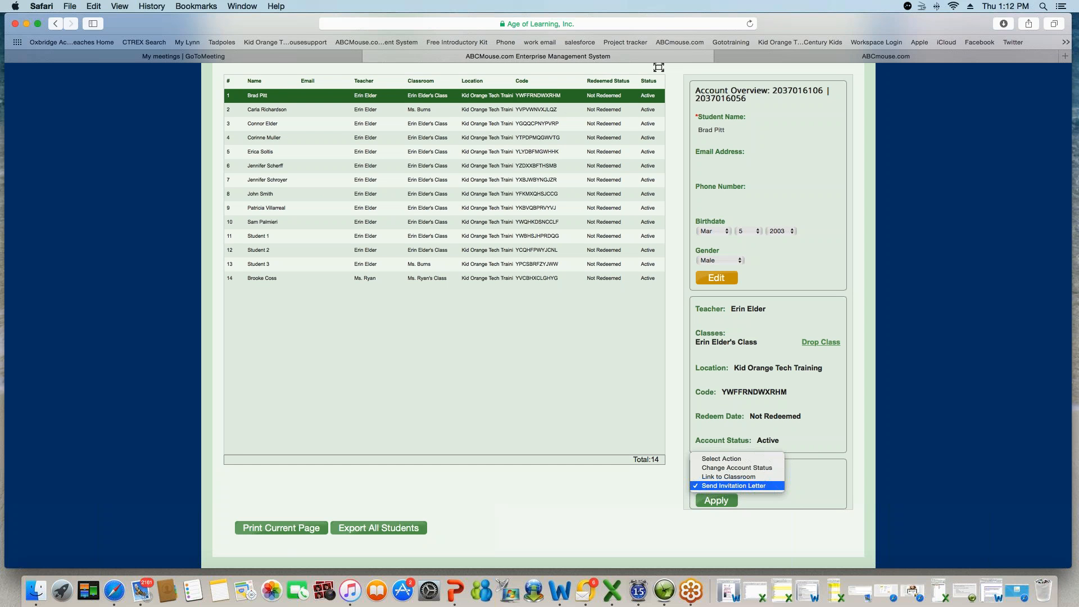
- Set Link to Classroom with location Kid Orange Tech Training, a teacher and their class
click(743, 477)
click(774, 496)
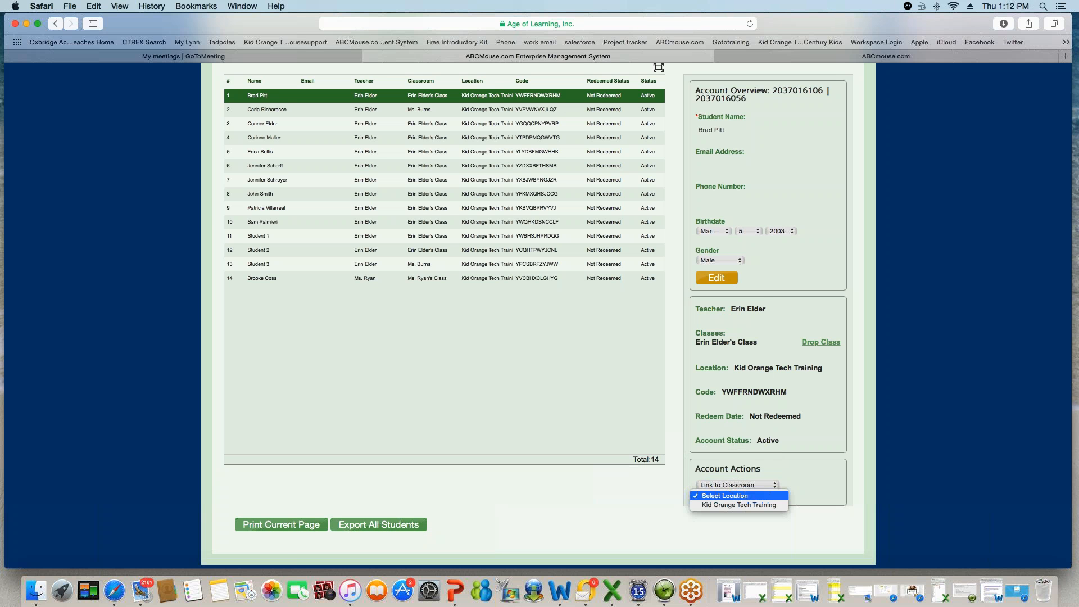
click(765, 504)
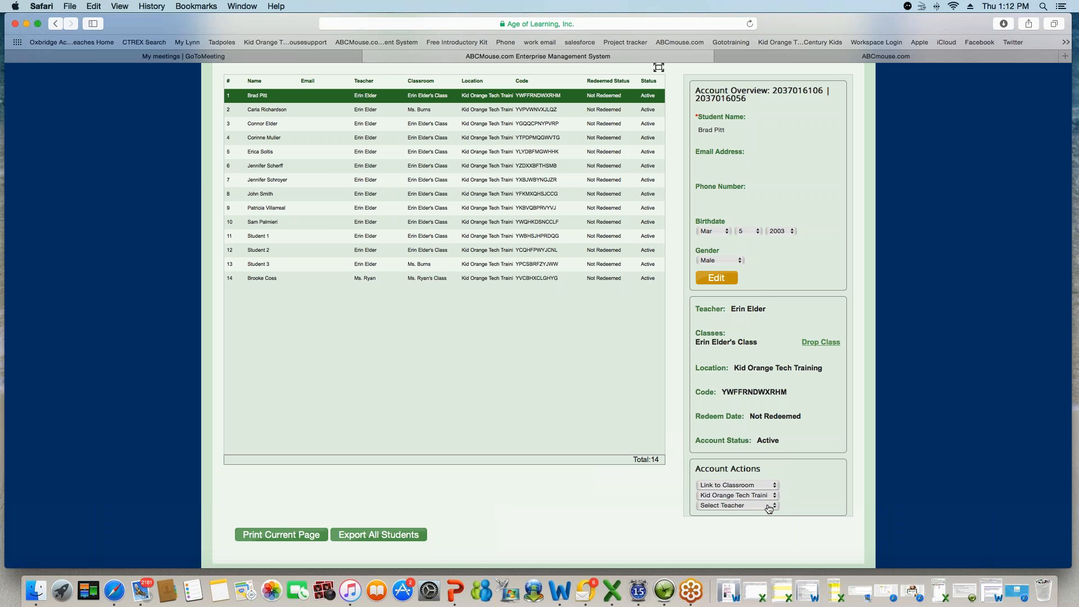
click(768, 506)
click(750, 488)
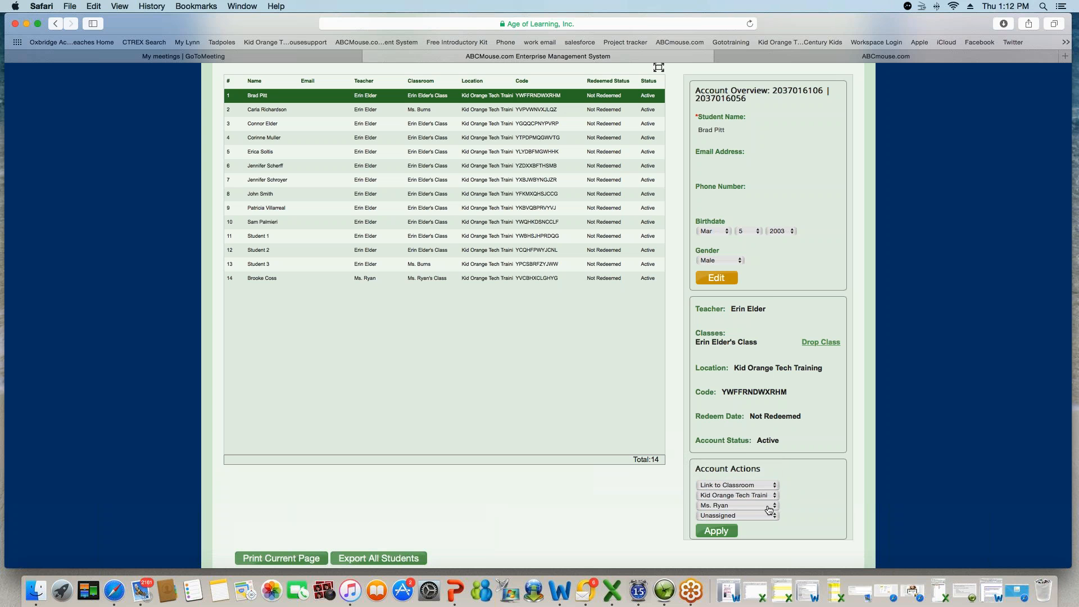
click(769, 516)
click(744, 526)
- Switch the account action to Change Account Status set to Deactivate
click(772, 486)
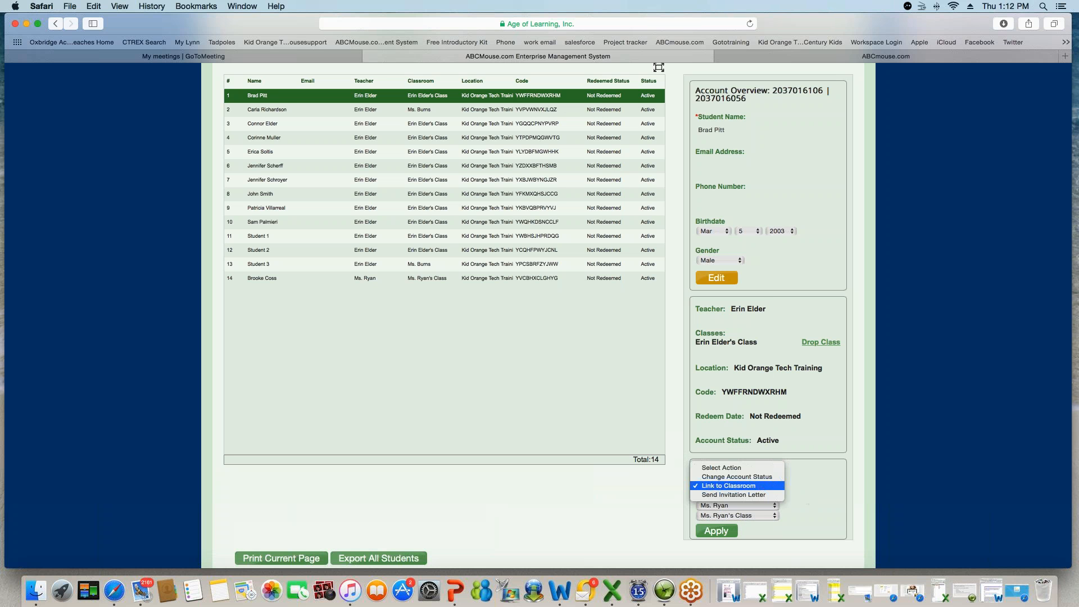
click(771, 477)
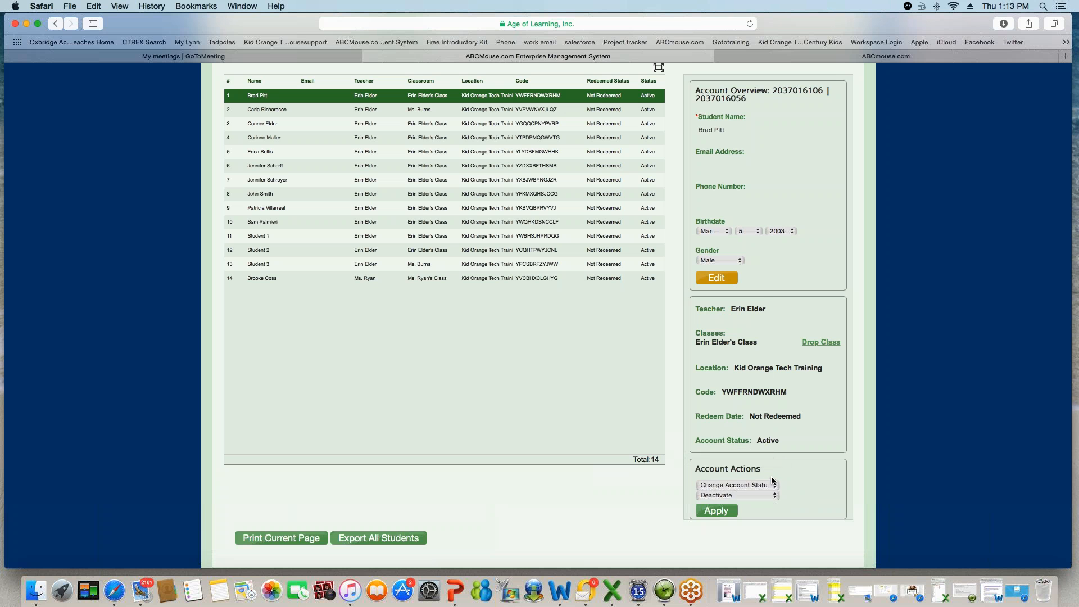
click(773, 486)
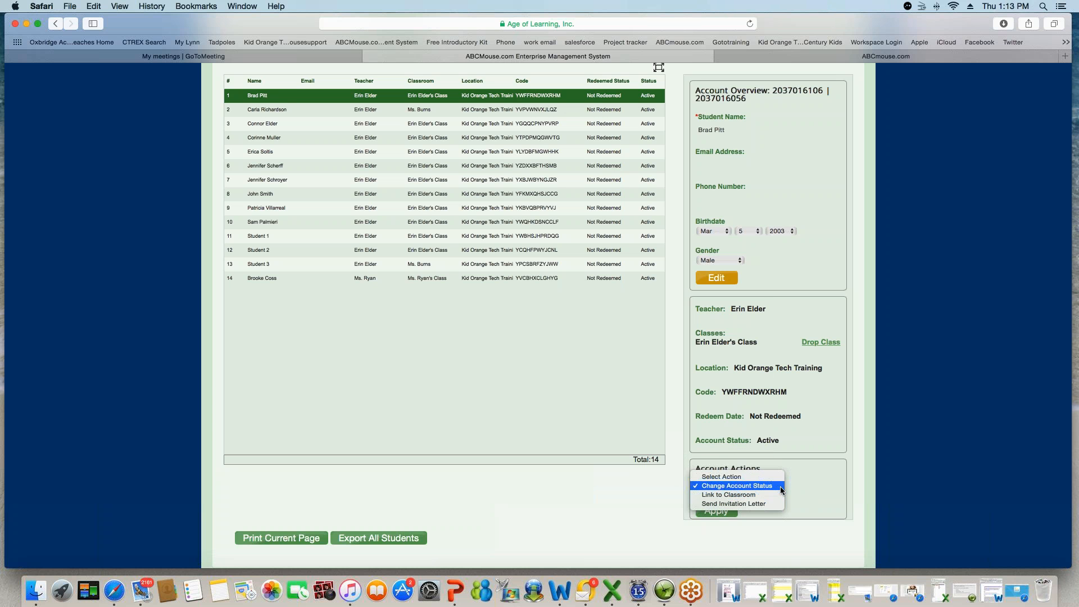
click(819, 487)
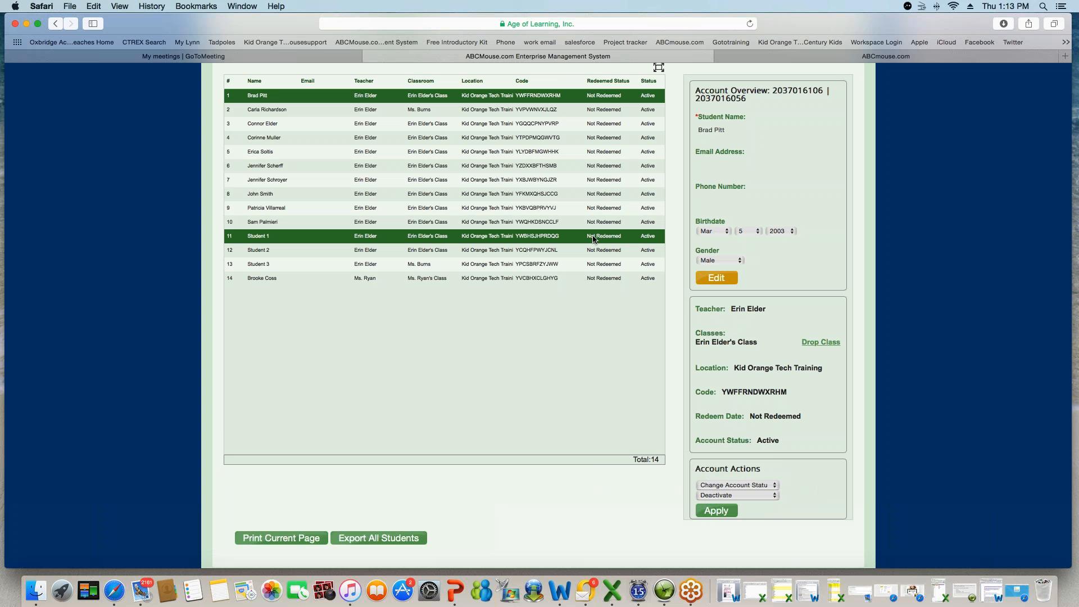
- Go via the Dashboard to the Statistics Overview for the week of Monday 03-07-2016
scroll(594, 239, up, 8)
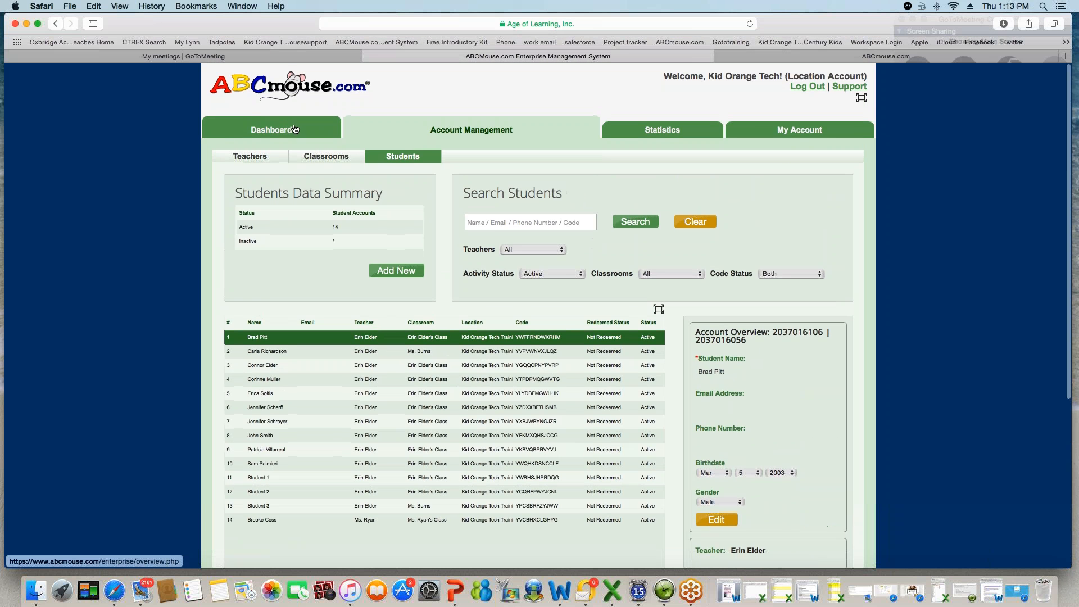
click(295, 129)
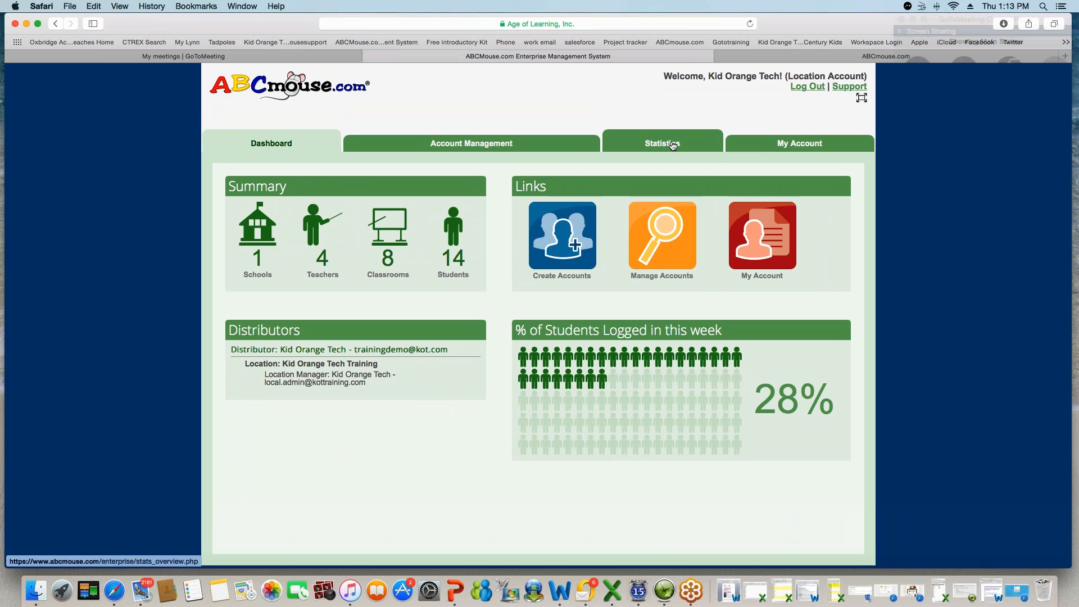
click(673, 145)
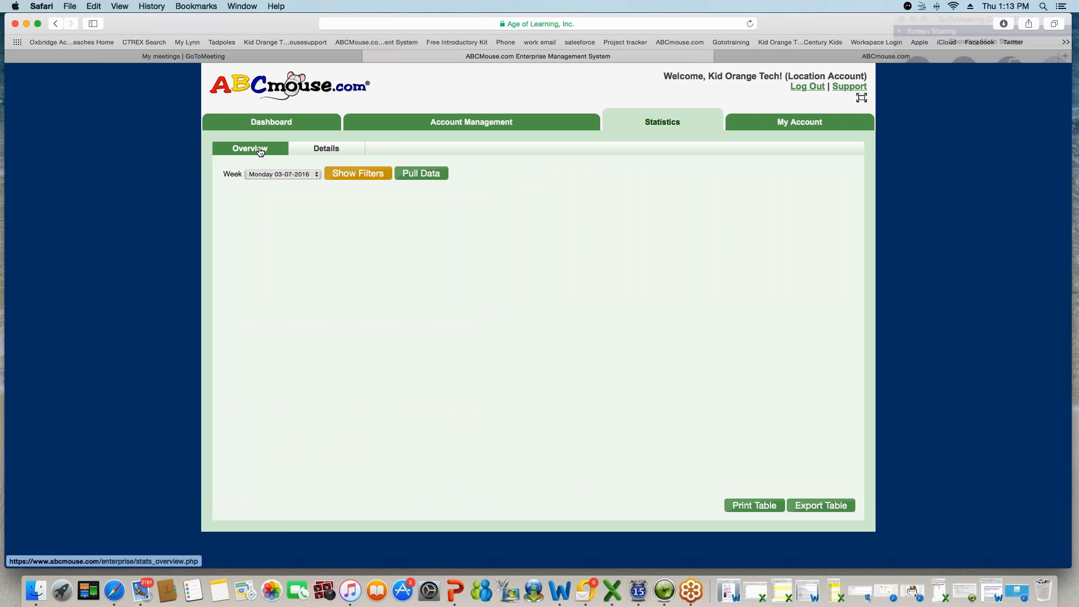
- Pull statistics for the week of Monday 03-07-2016, then open the Details view
click(318, 177)
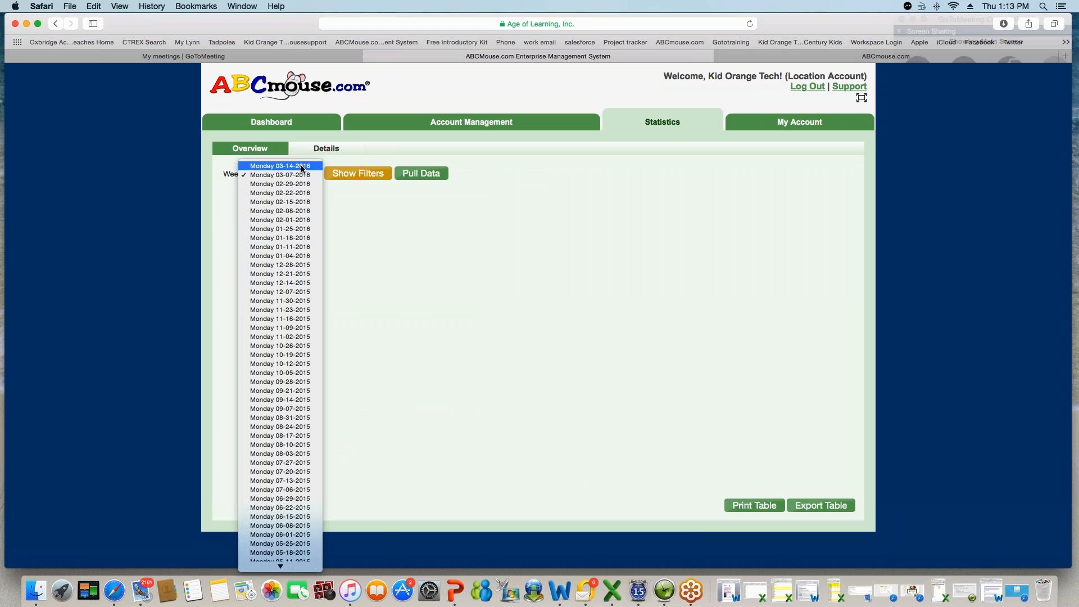
click(396, 224)
click(422, 173)
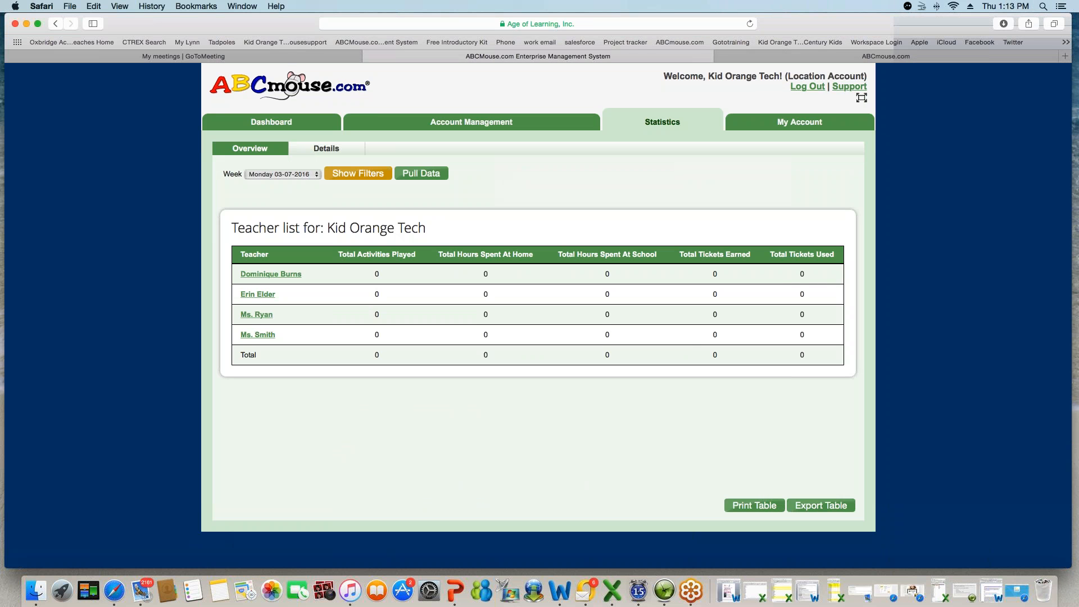
click(337, 151)
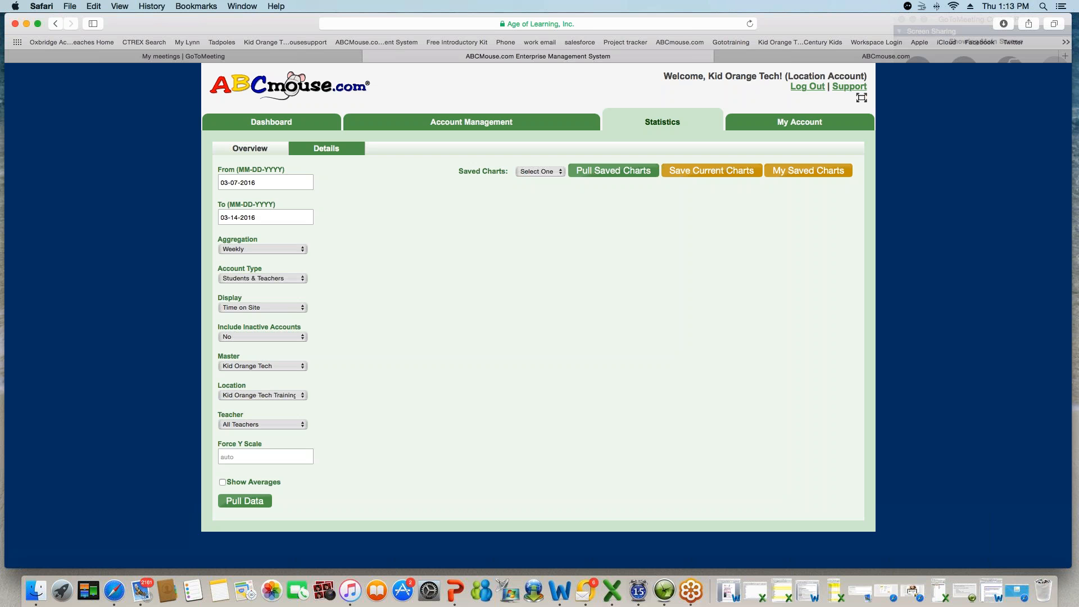
- Pull daily Time on Site for Students & Teachers from 03-01-2016 and show it as a table
click(273, 178)
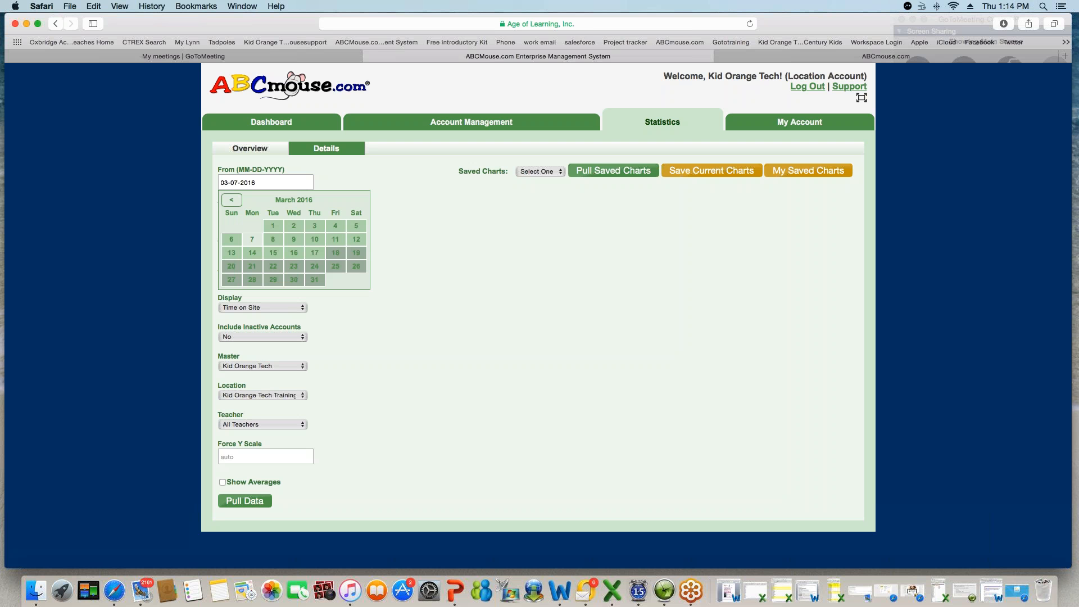
click(276, 226)
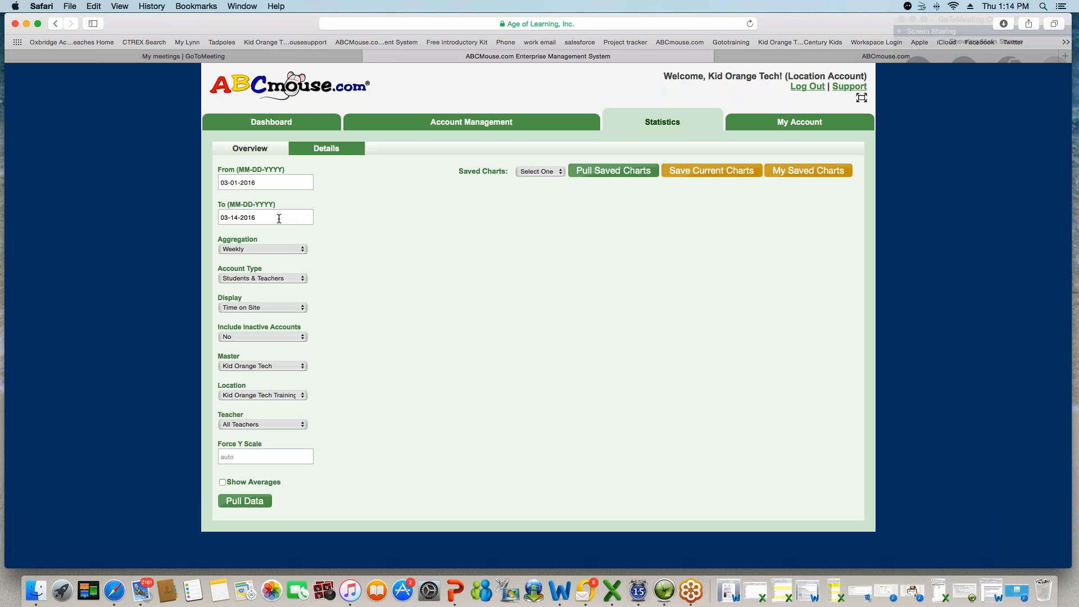
click(303, 250)
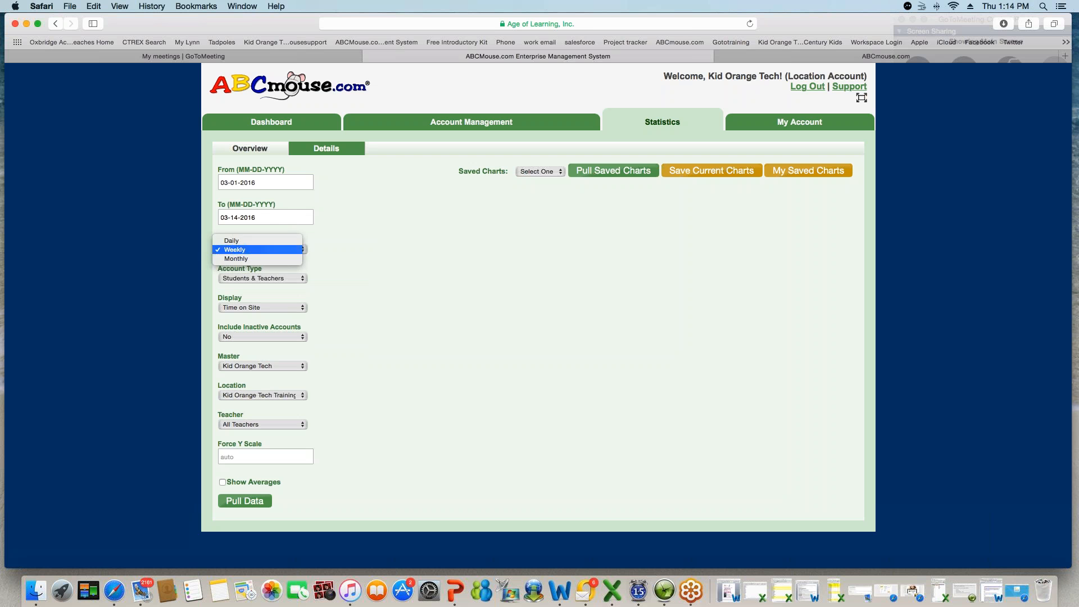
click(301, 241)
click(297, 279)
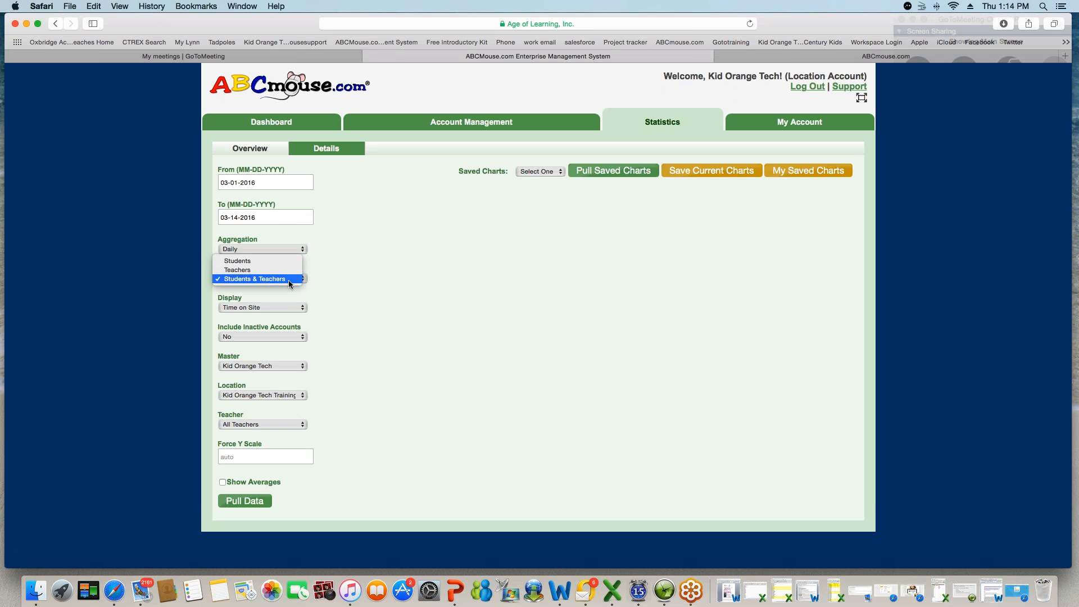
click(298, 308)
click(298, 308)
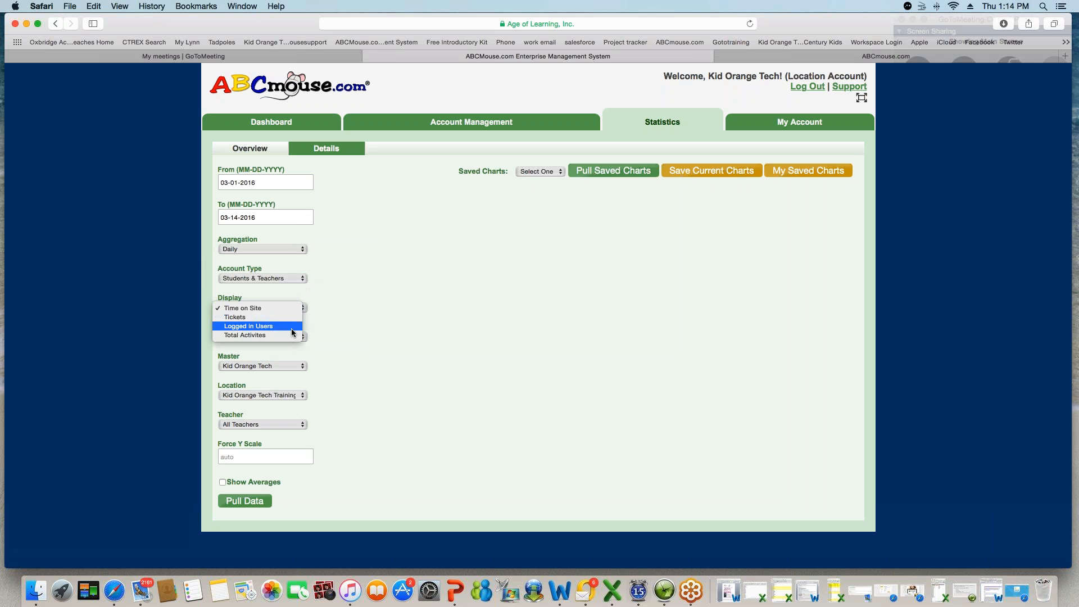
click(343, 313)
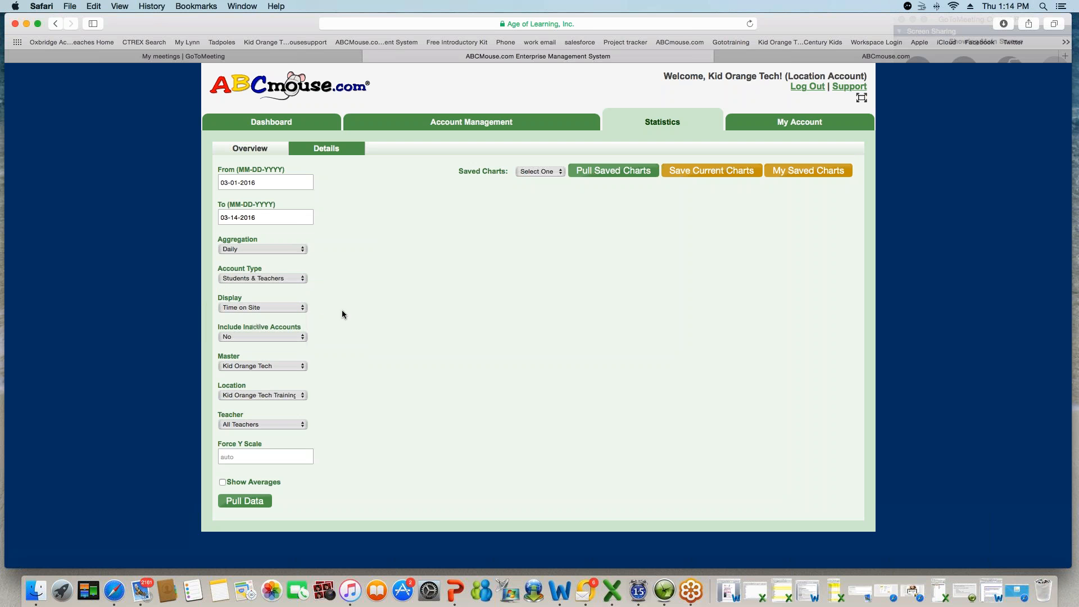
click(259, 500)
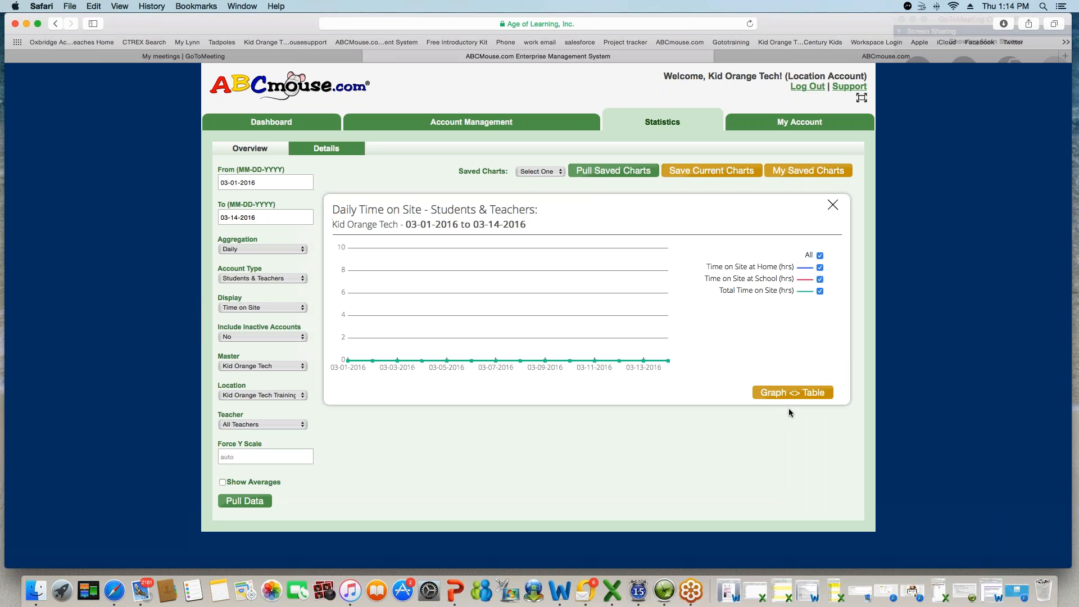
click(815, 395)
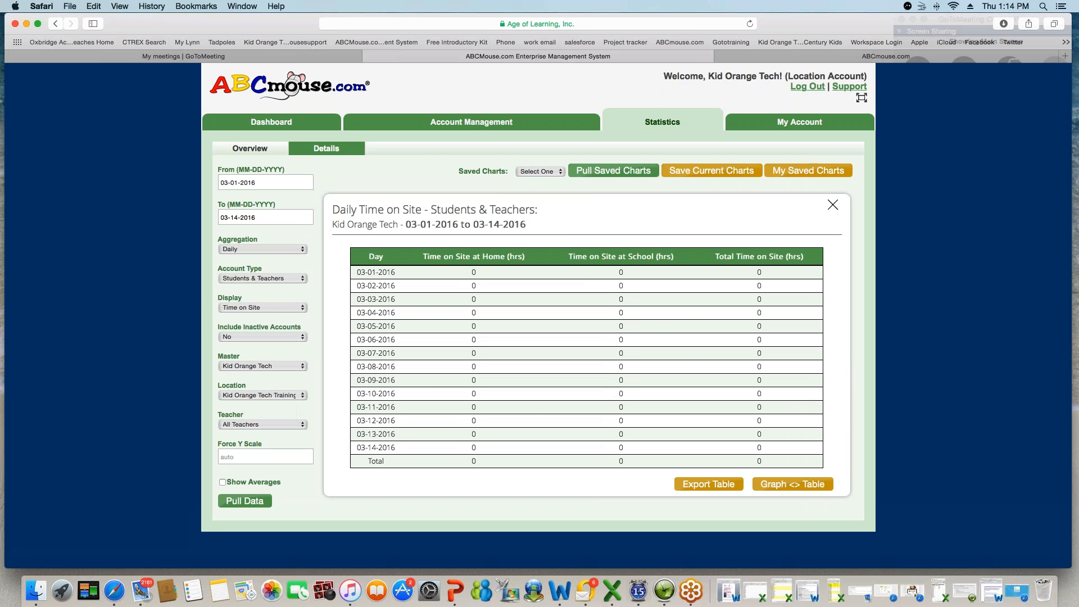
- Set the report's Account Type to Students and Display to Activities at Home
click(292, 278)
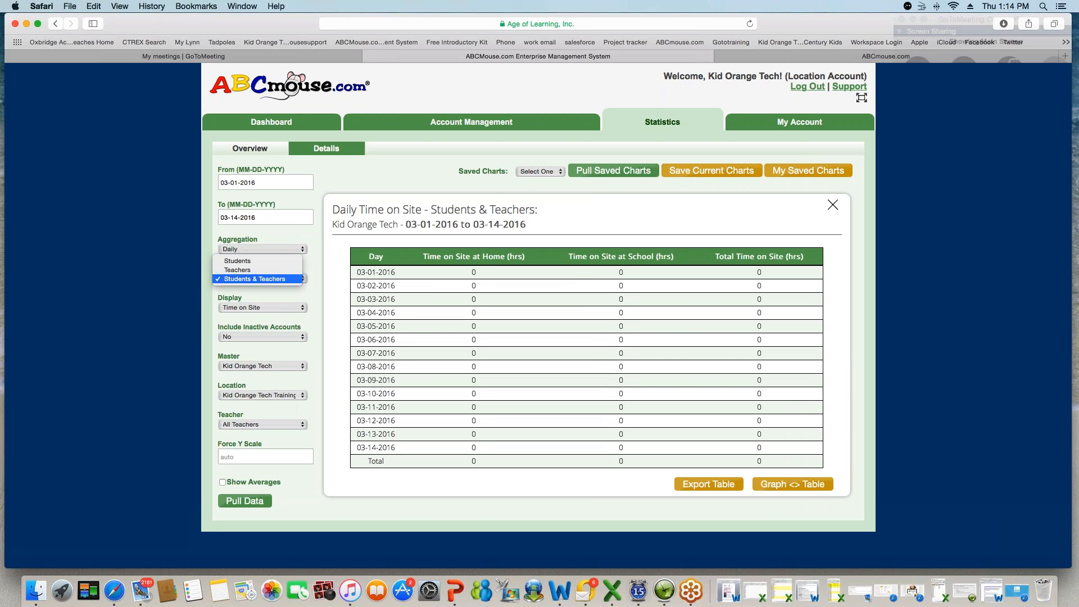
click(291, 261)
click(295, 309)
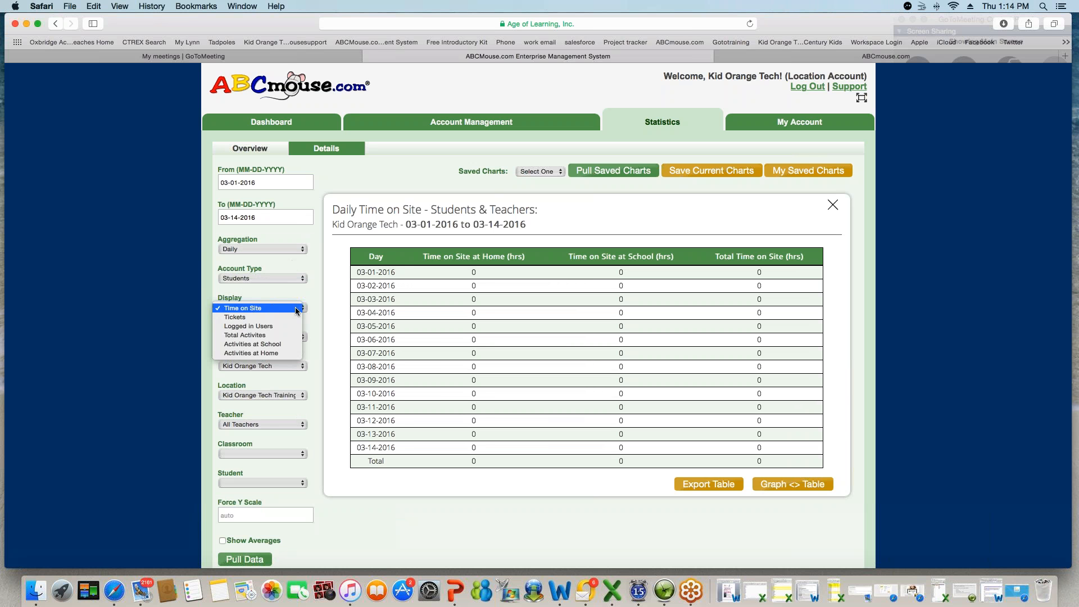
click(281, 353)
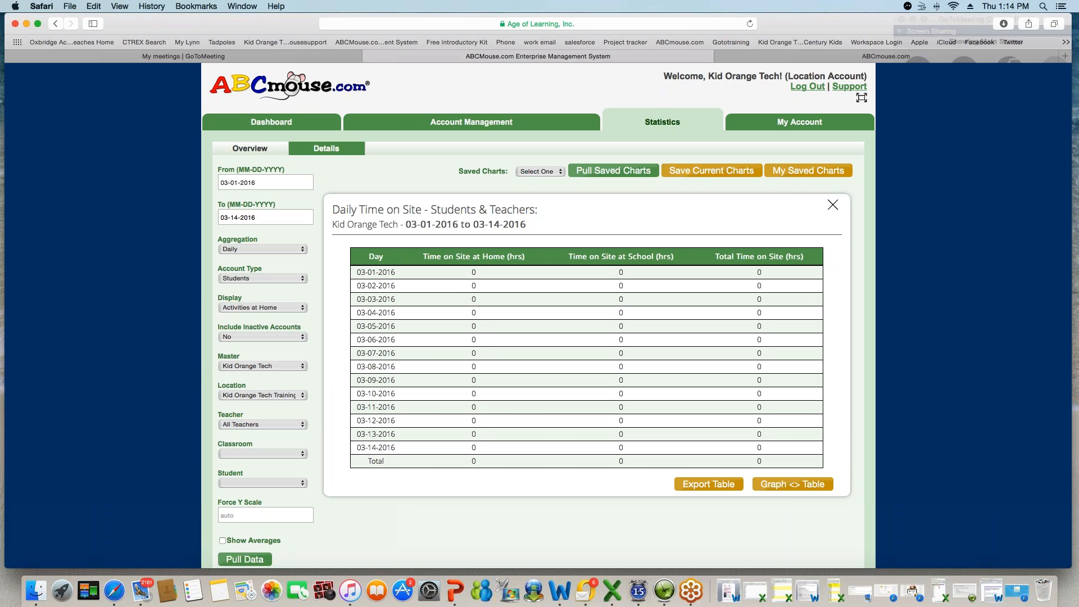
- Filter to one teacher, their classroom and one student, then chart daily Activities at Home for 03-01-2016 to 03-14-2016
click(264, 425)
click(264, 442)
click(264, 453)
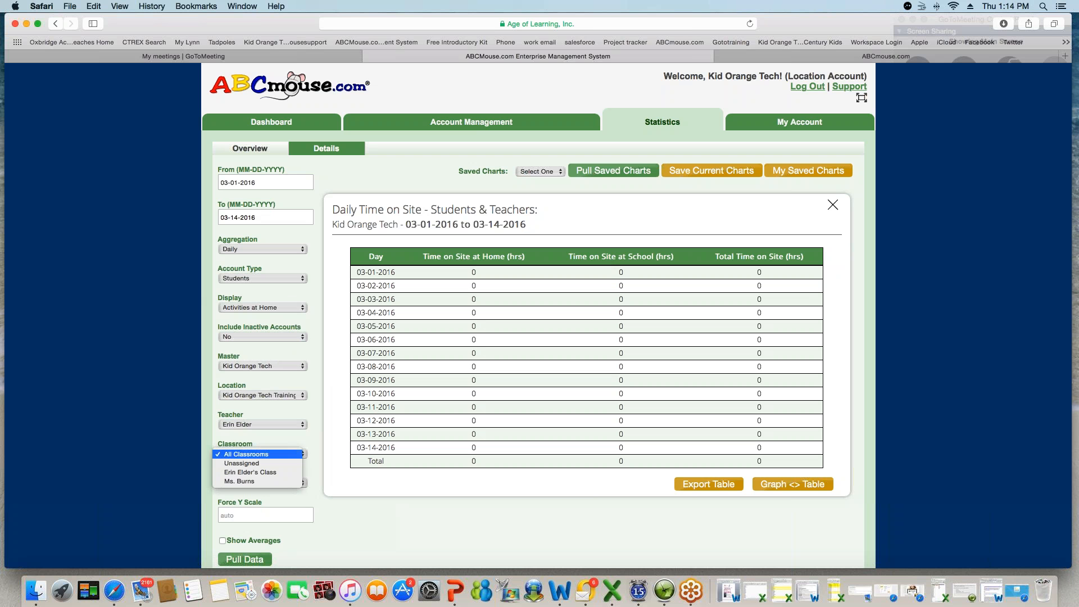
click(273, 474)
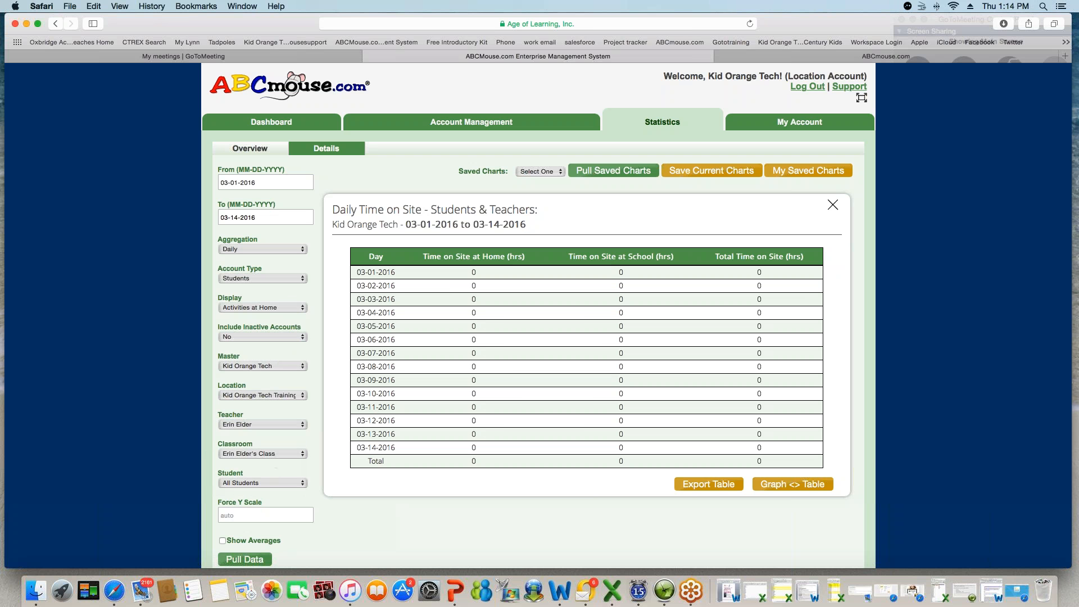
click(300, 485)
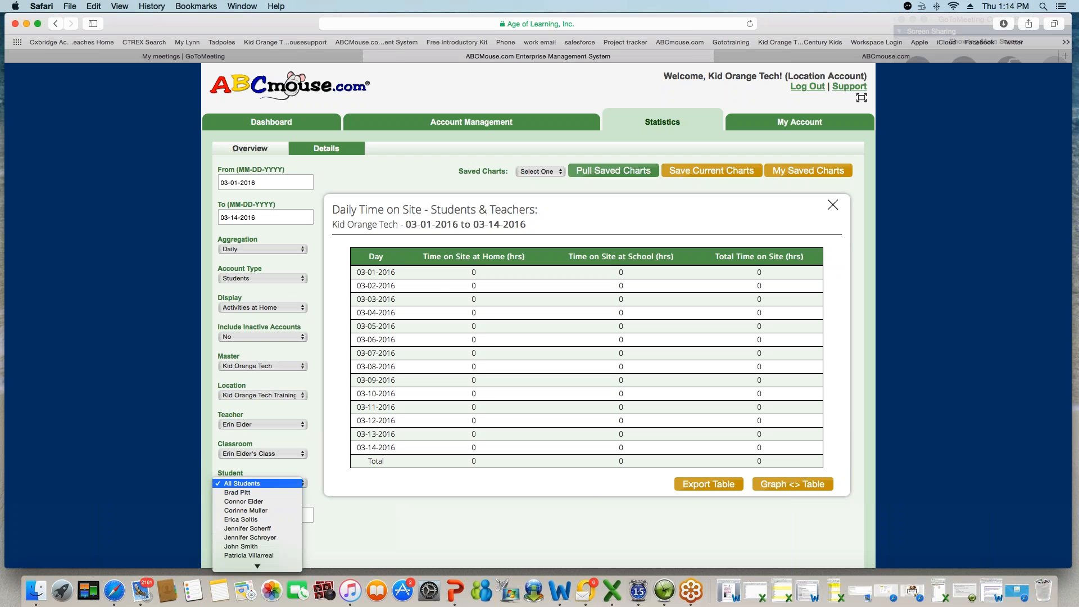
click(275, 511)
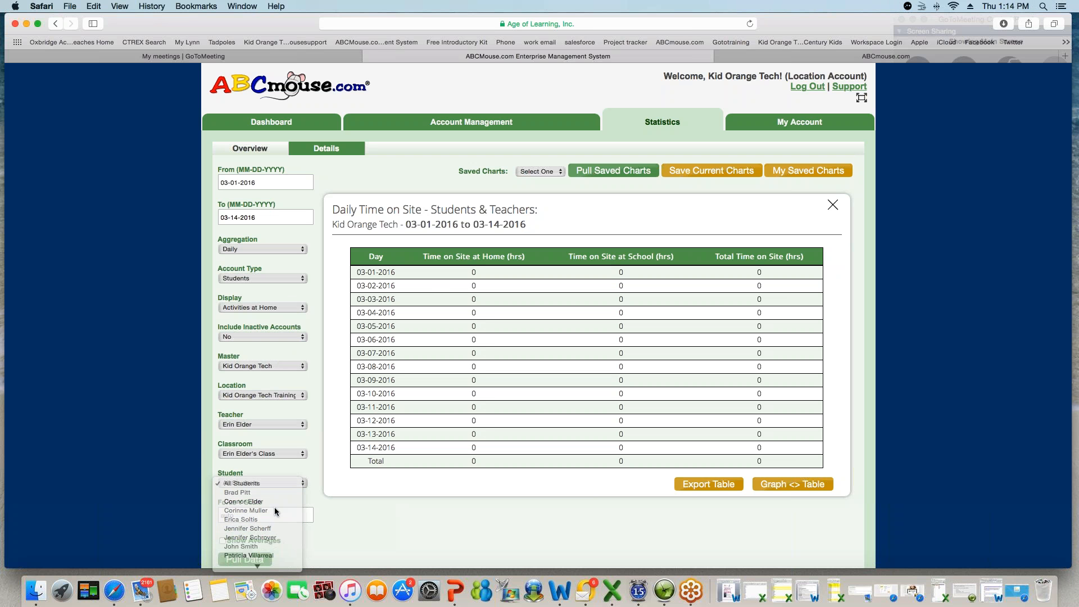
click(269, 536)
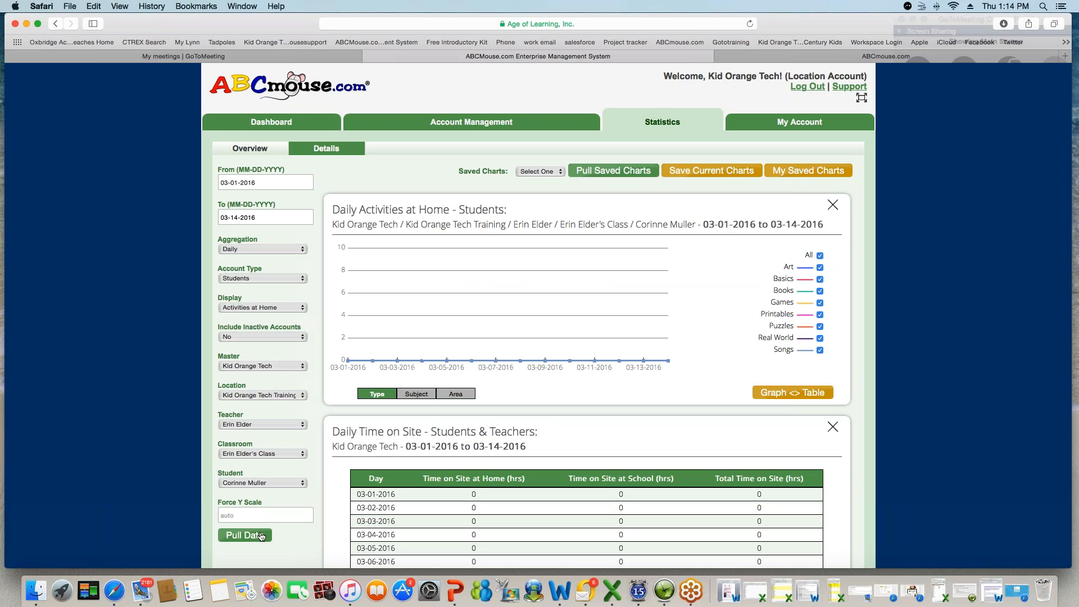
- View the student's activities as a table broken down by Subject and Area, then go back to the Dashboard
click(814, 393)
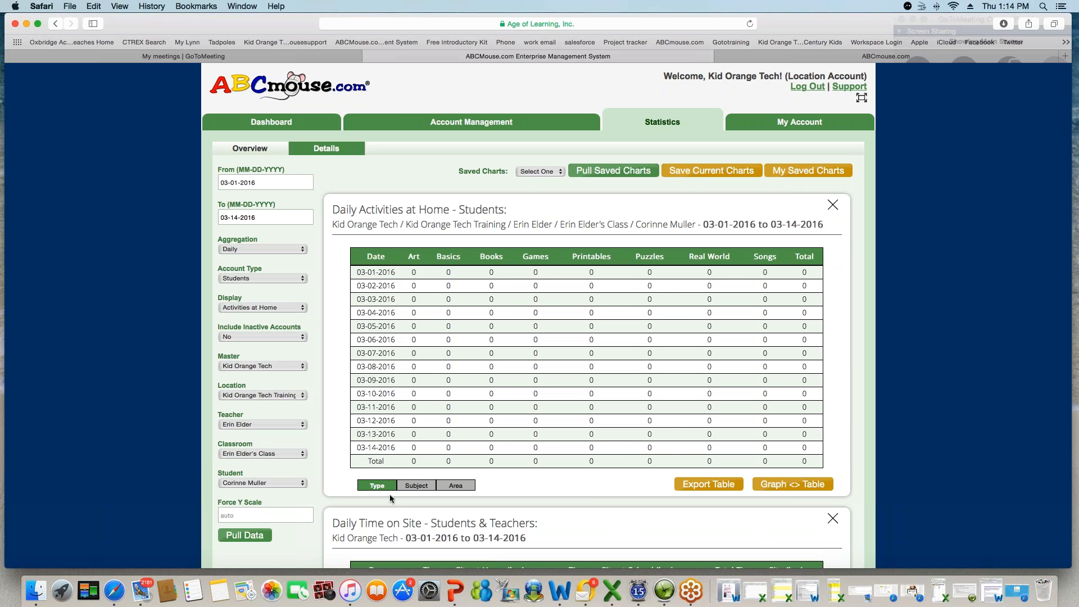
click(416, 486)
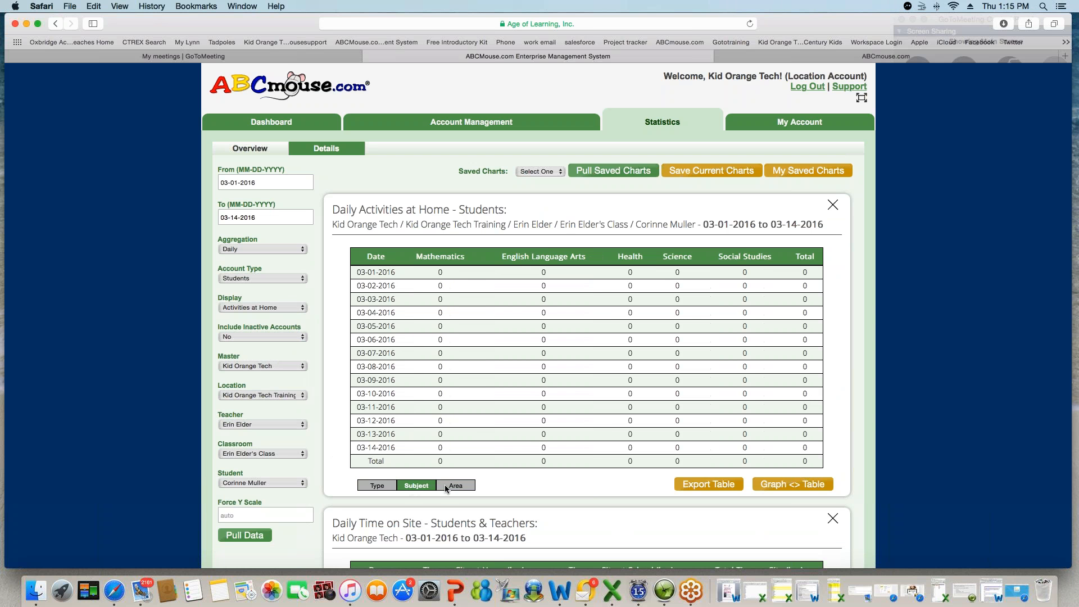
click(464, 486)
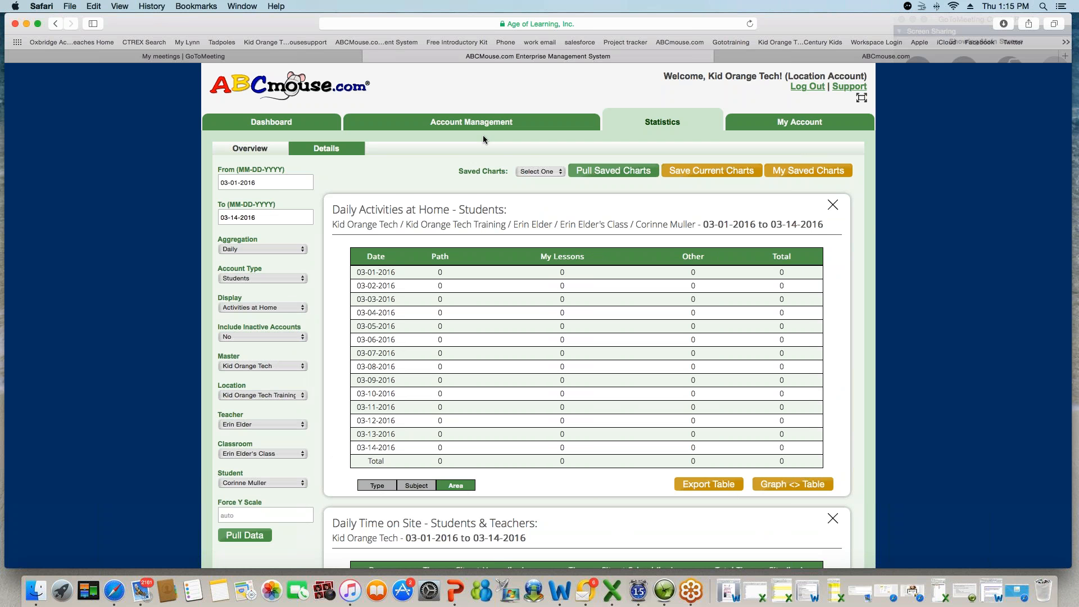
click(301, 130)
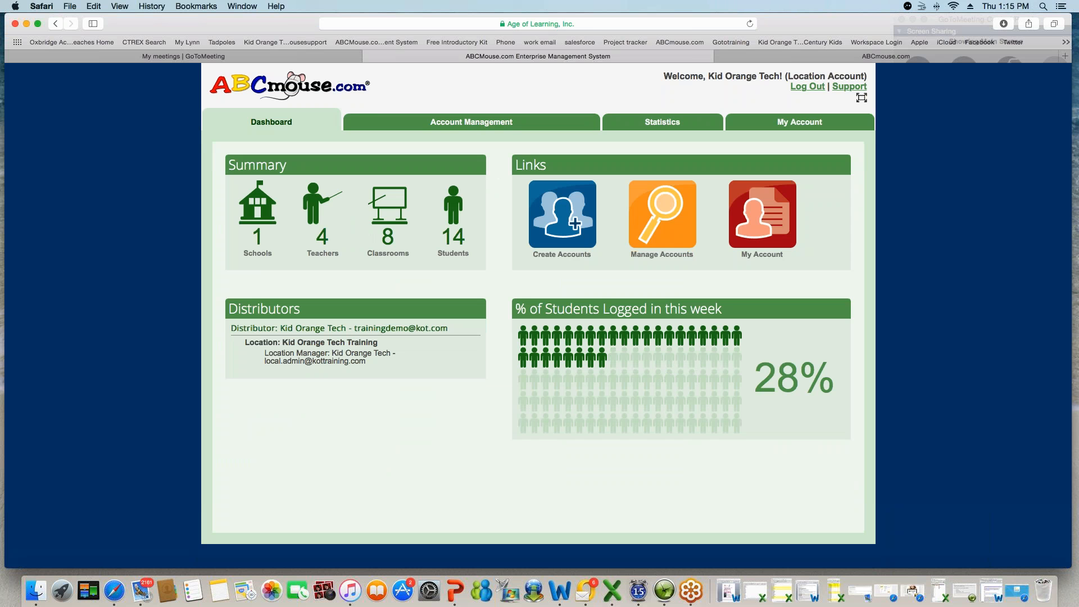
click(796, 59)
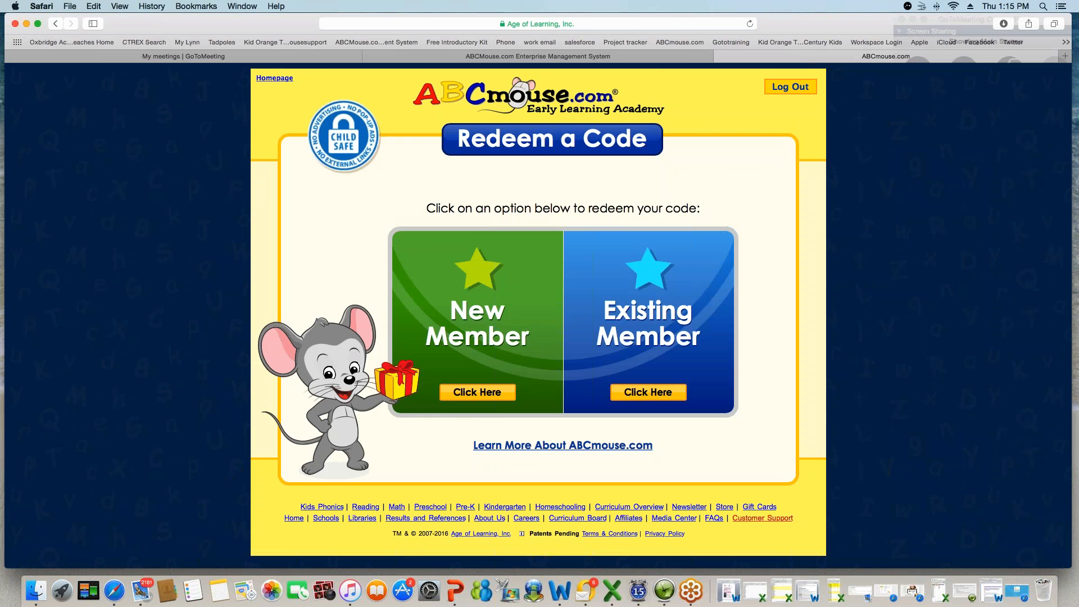
click(619, 23)
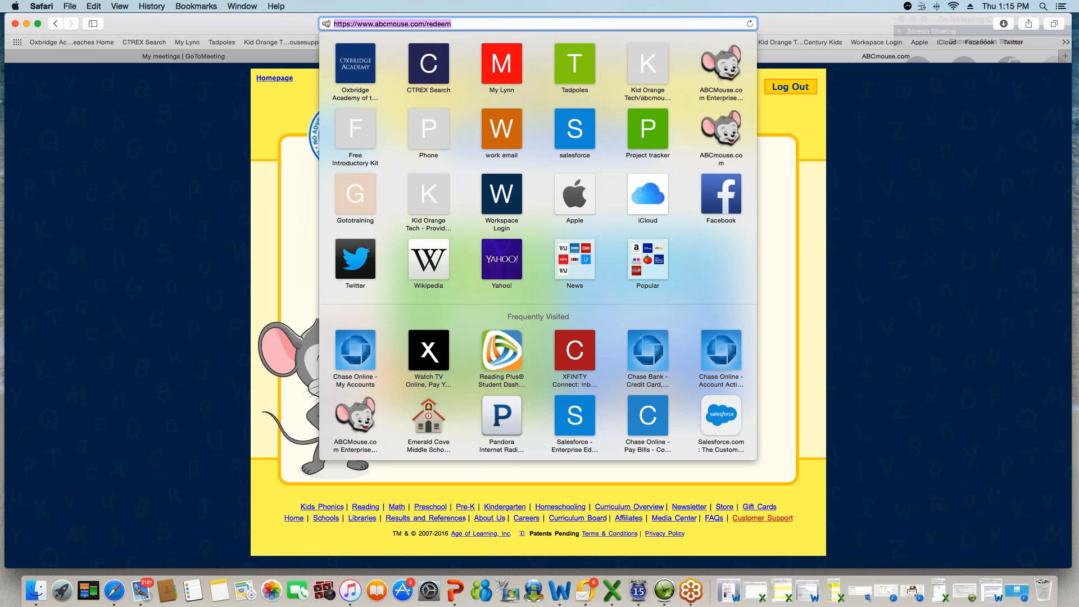
click(808, 220)
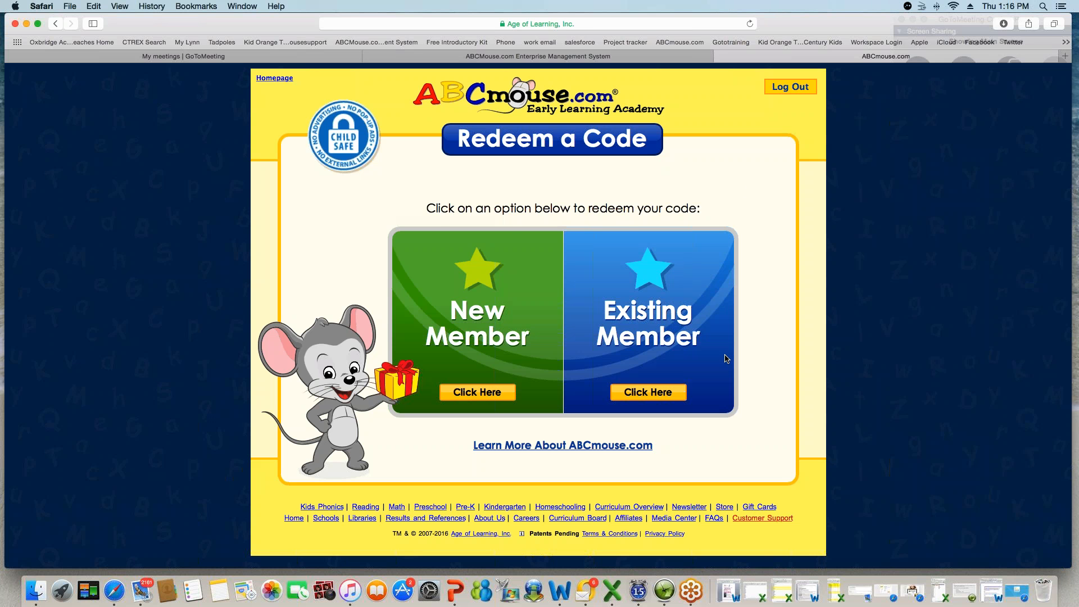
click(637, 59)
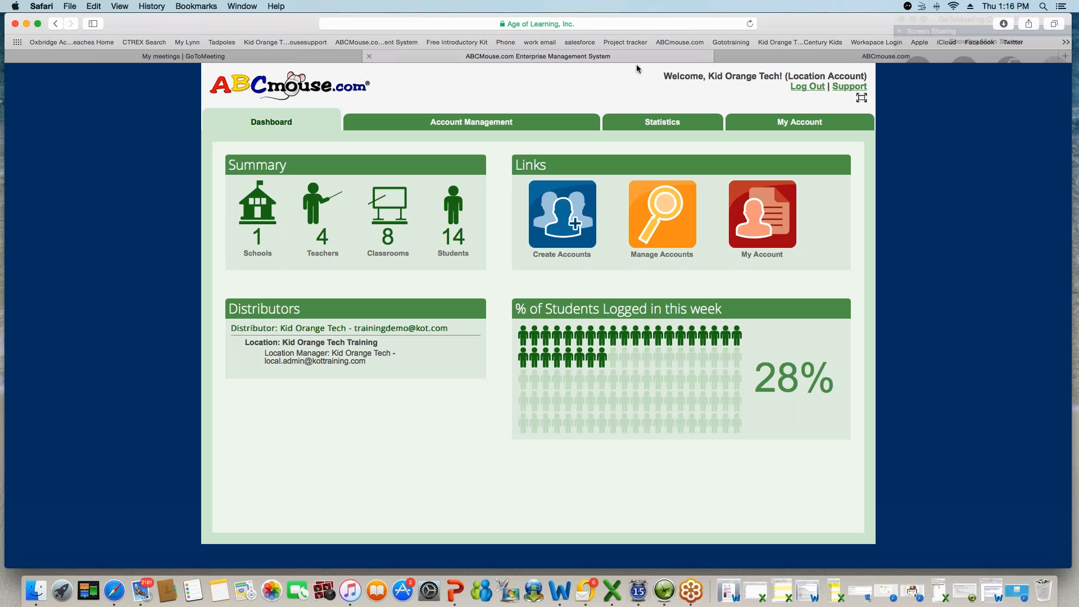